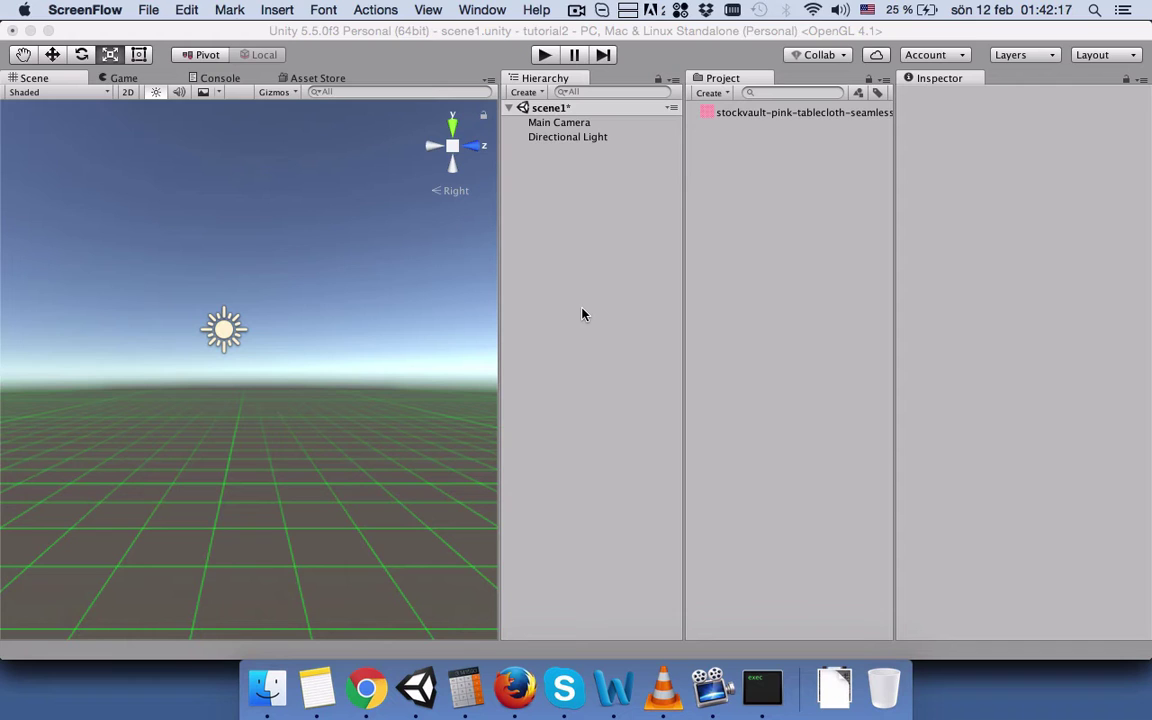
Add a Plane 3D object to the scene from the Hierarchy's create menu.
{"action": "left_click", "coordinate": [528, 92]}
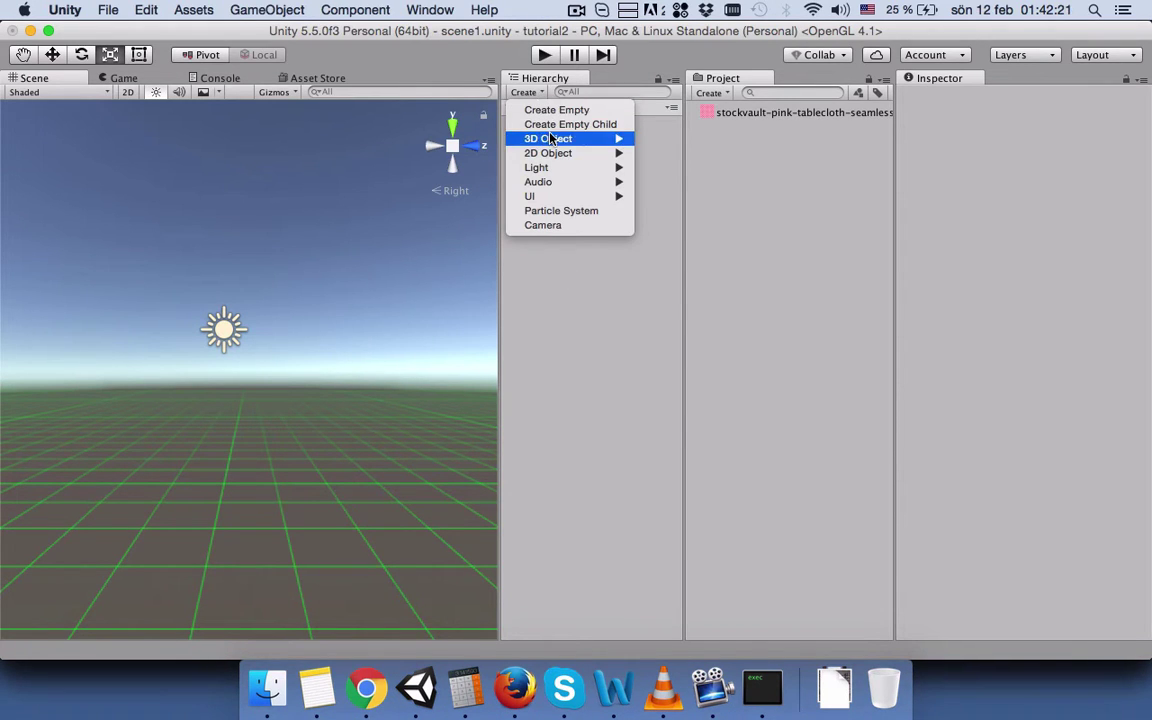
{"action": "mouse_move", "coordinate": [581, 141]}
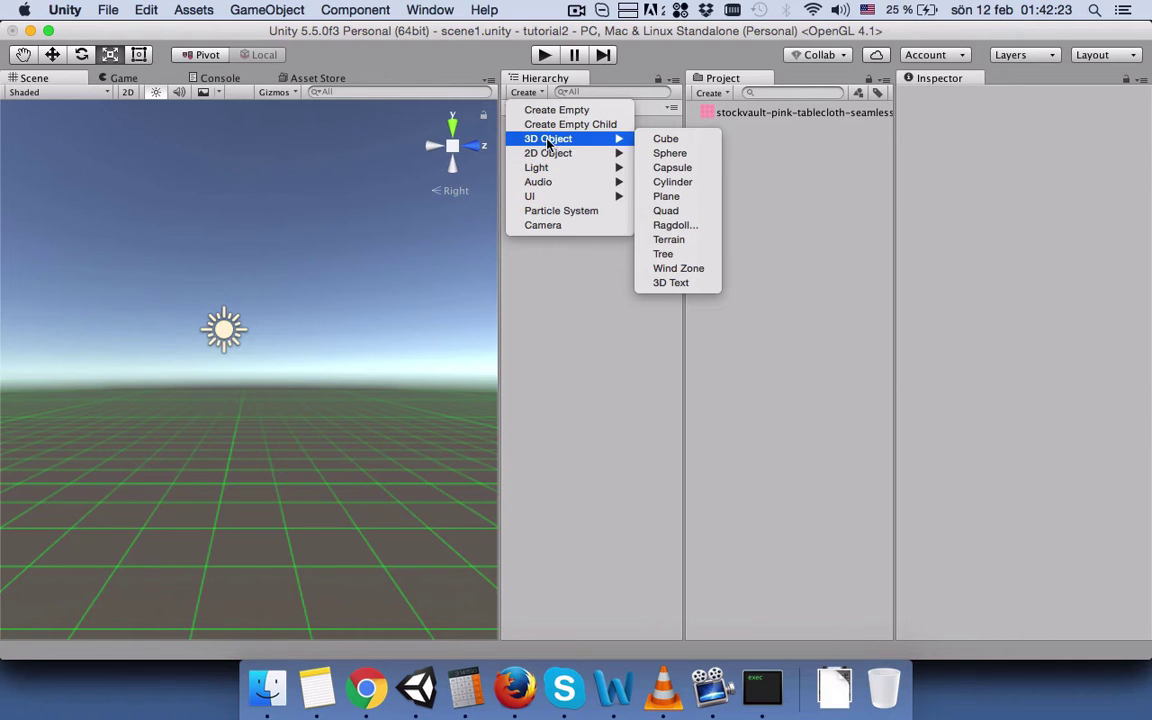
{"action": "left_click", "coordinate": [668, 197]}
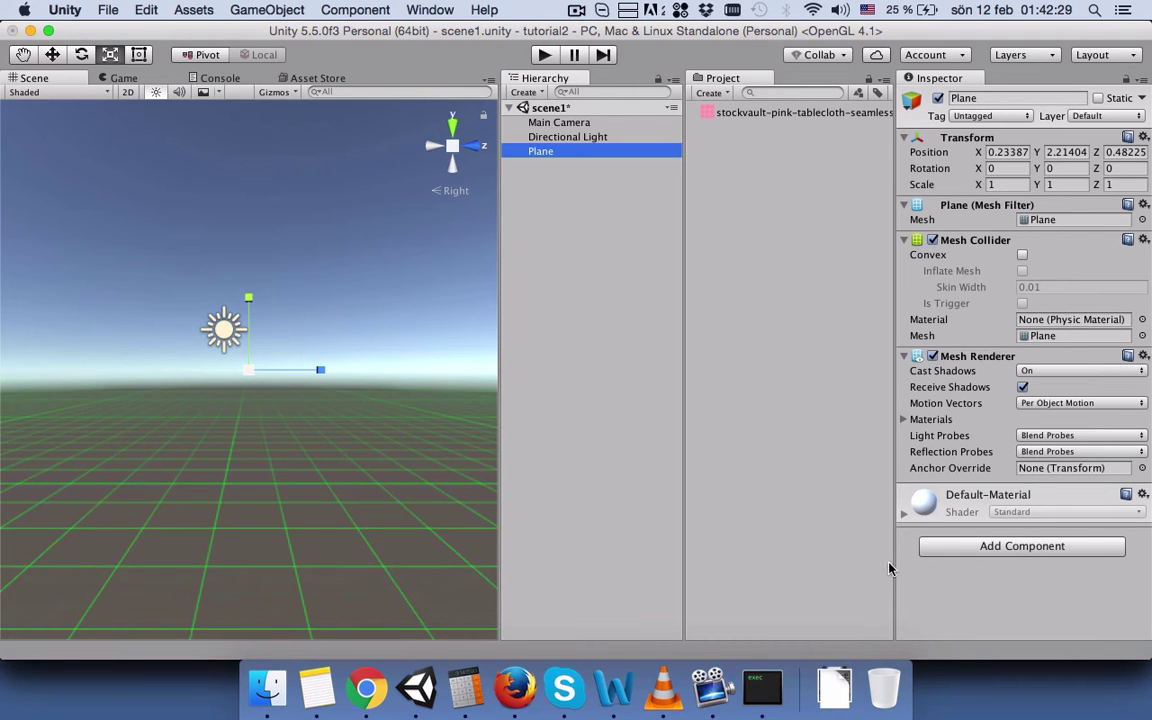
Frame the new plane in the Scene view and switch the view gizmo to Free perspective.
{"action": "left_click", "coordinate": [911, 577]}
{"action": "key", "text": "f"}
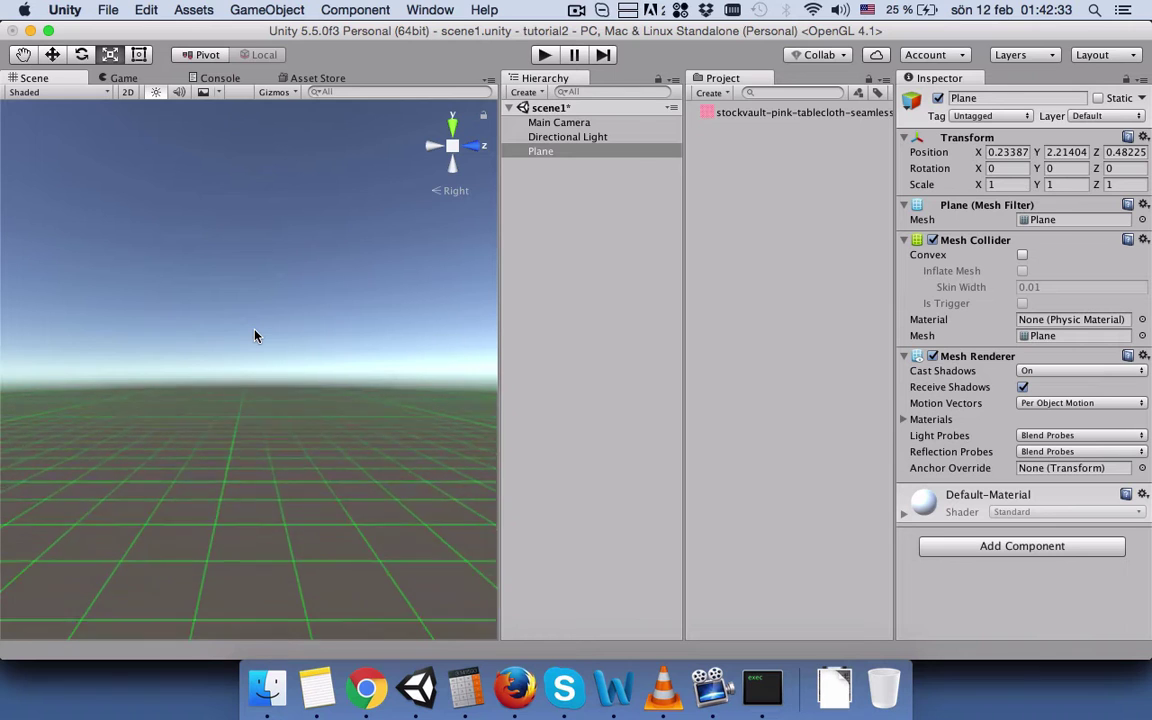
{"action": "scroll", "coordinate": [255, 336], "scroll_direction": "down", "scroll_amount": 5}
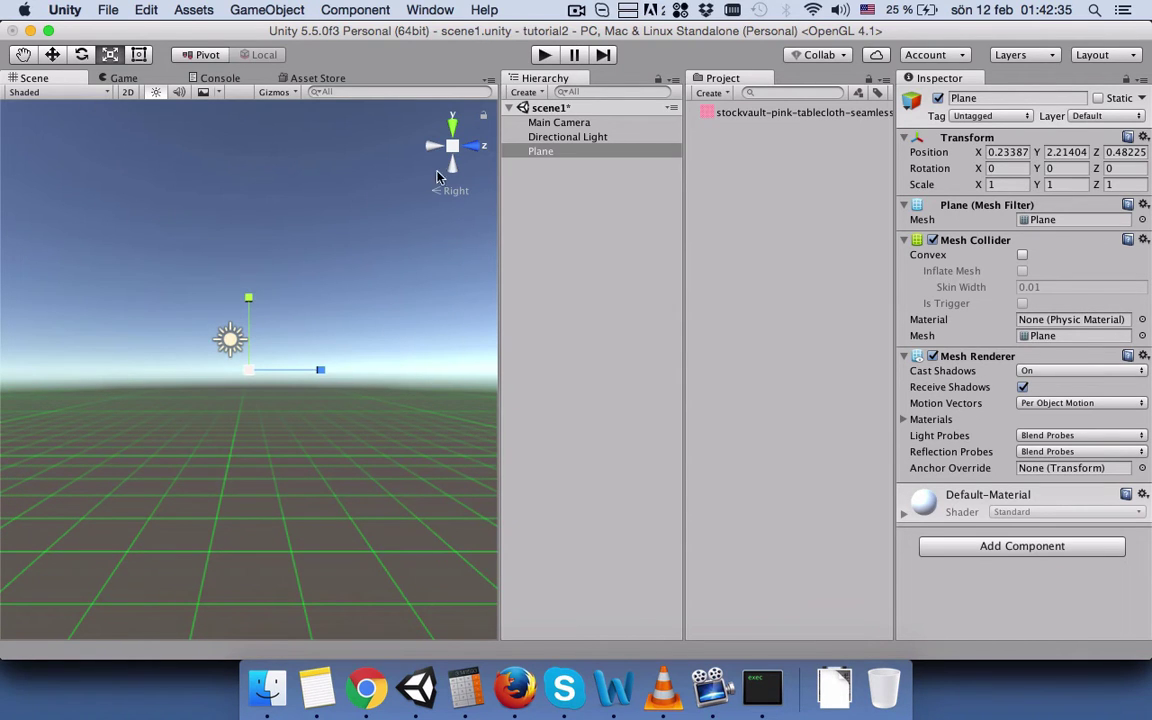
{"action": "right_click", "coordinate": [452, 147]}
{"action": "left_click", "coordinate": [472, 159]}
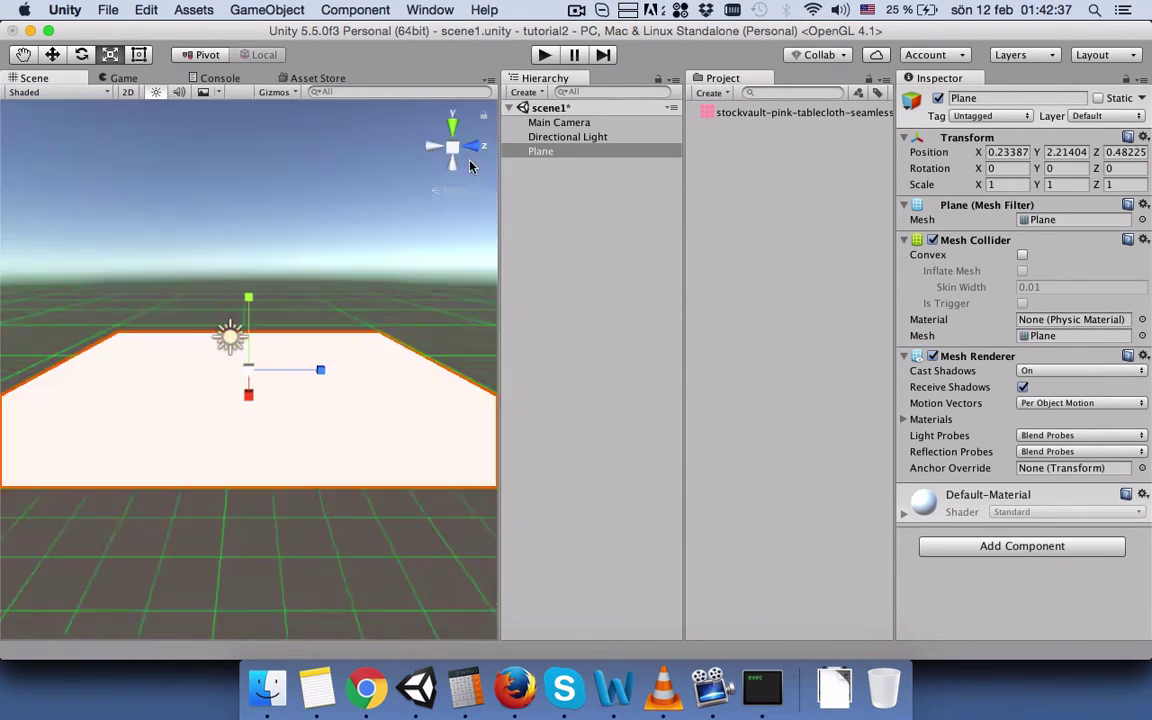
{"action": "scroll", "coordinate": [198, 463], "scroll_direction": "down", "scroll_amount": 3}
{"action": "scroll", "coordinate": [198, 463], "scroll_direction": "up", "scroll_amount": 3}
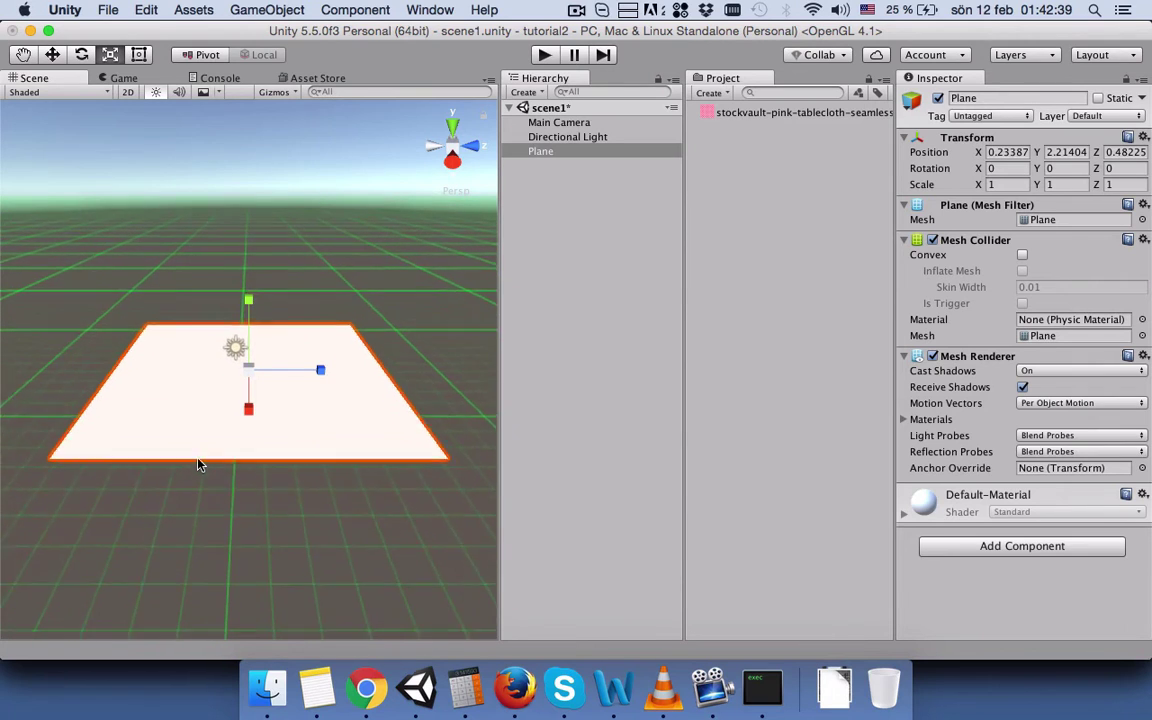
Rename the plane to 'theCloth', then select the pink tablecloth texture asset.
{"action": "left_click", "coordinate": [583, 151]}
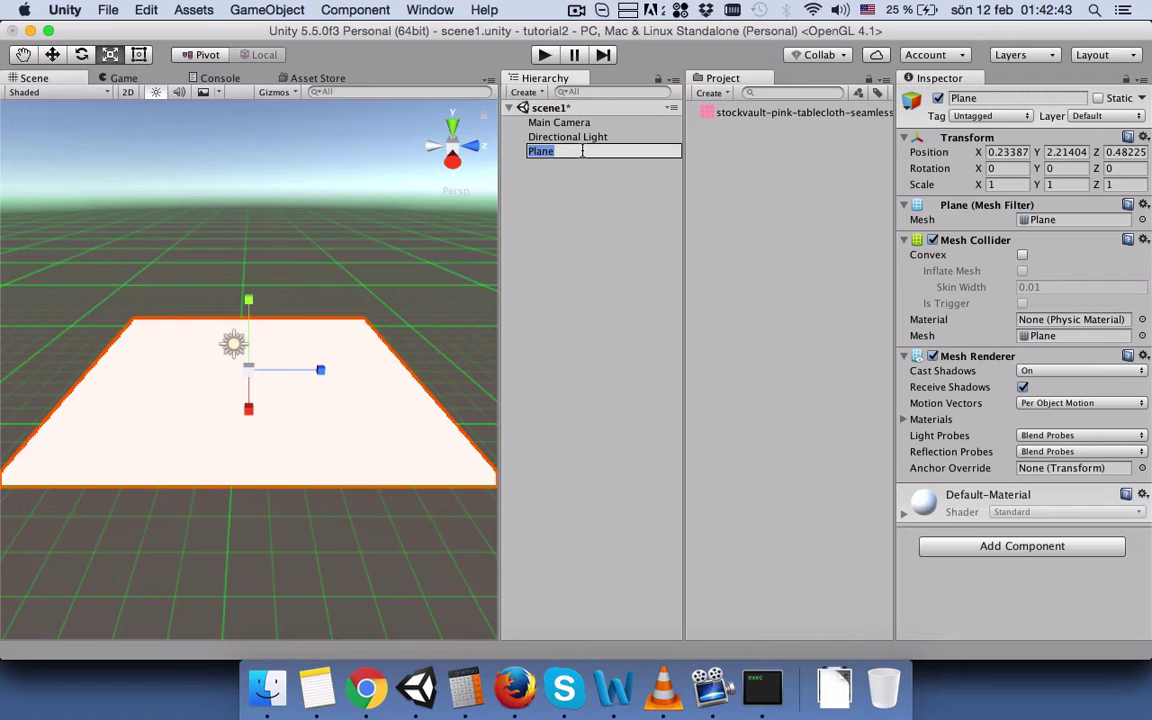
{"action": "type", "text": "my"}
{"action": "key", "text": "BackSpace"}
{"action": "key", "text": "BackSpace"}
{"action": "type", "text": "theCloth"}
{"action": "key", "text": "Return"}
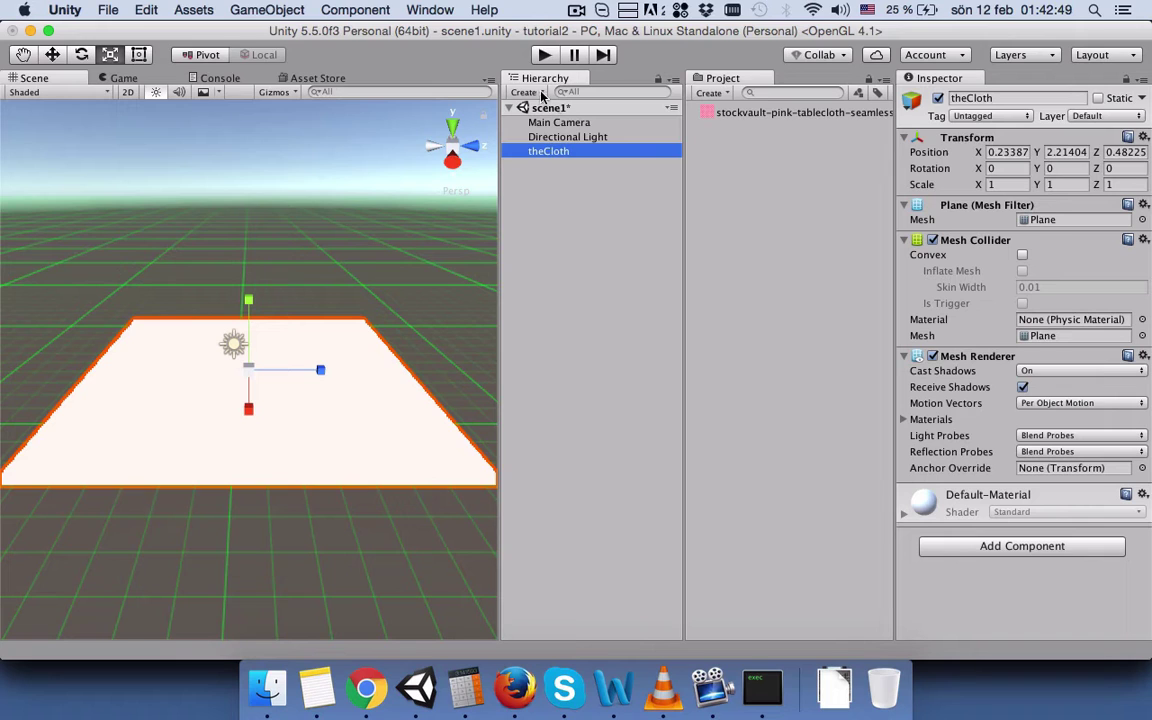
{"action": "left_click", "coordinate": [725, 113]}
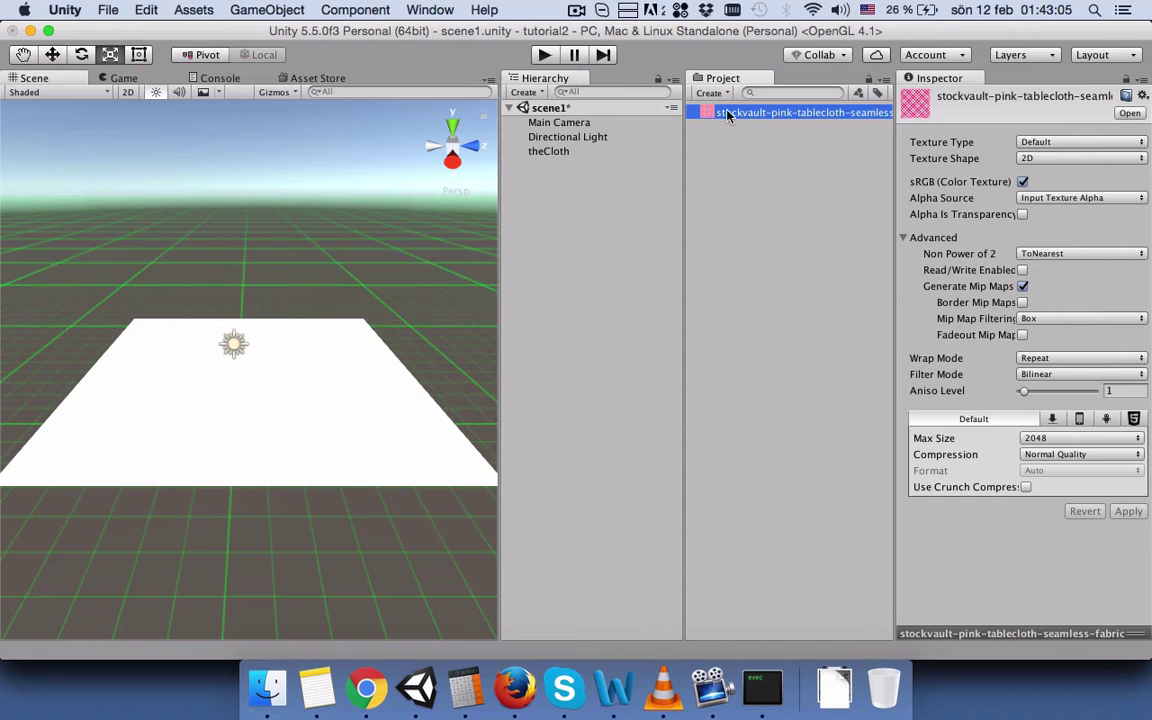
Apply the pink tablecloth texture to theCloth, creating its material.
{"action": "left_click", "coordinate": [550, 151]}
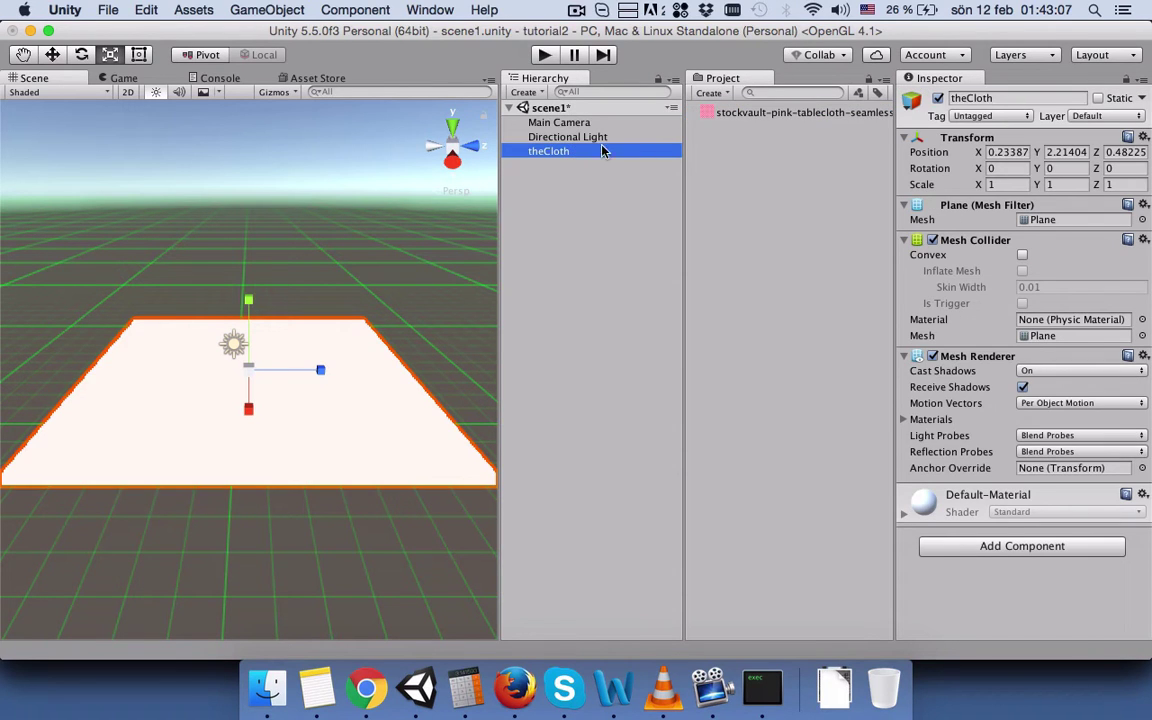
{"action": "left_click_drag", "start_coordinate": [730, 112], "coordinate": [998, 590]}
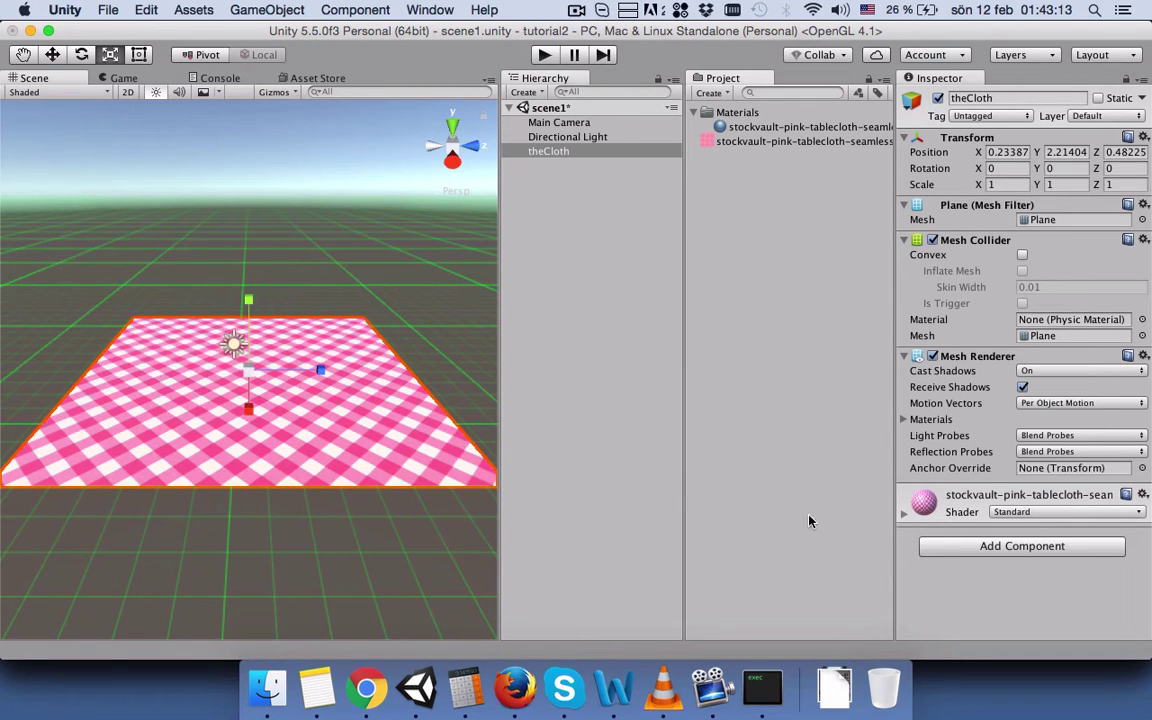
{"action": "left_click", "coordinate": [943, 510]}
{"action": "scroll", "coordinate": [943, 512], "scroll_direction": "down", "scroll_amount": 5}
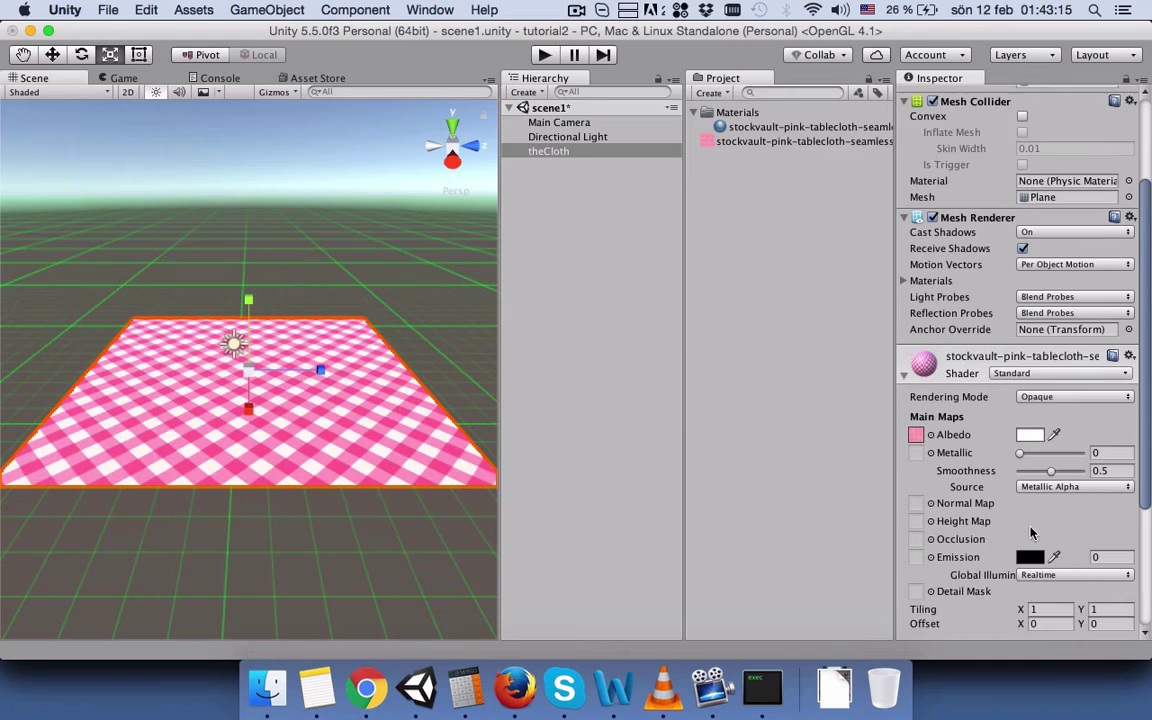
{"action": "scroll", "coordinate": [930, 480], "scroll_direction": "down", "scroll_amount": 3}
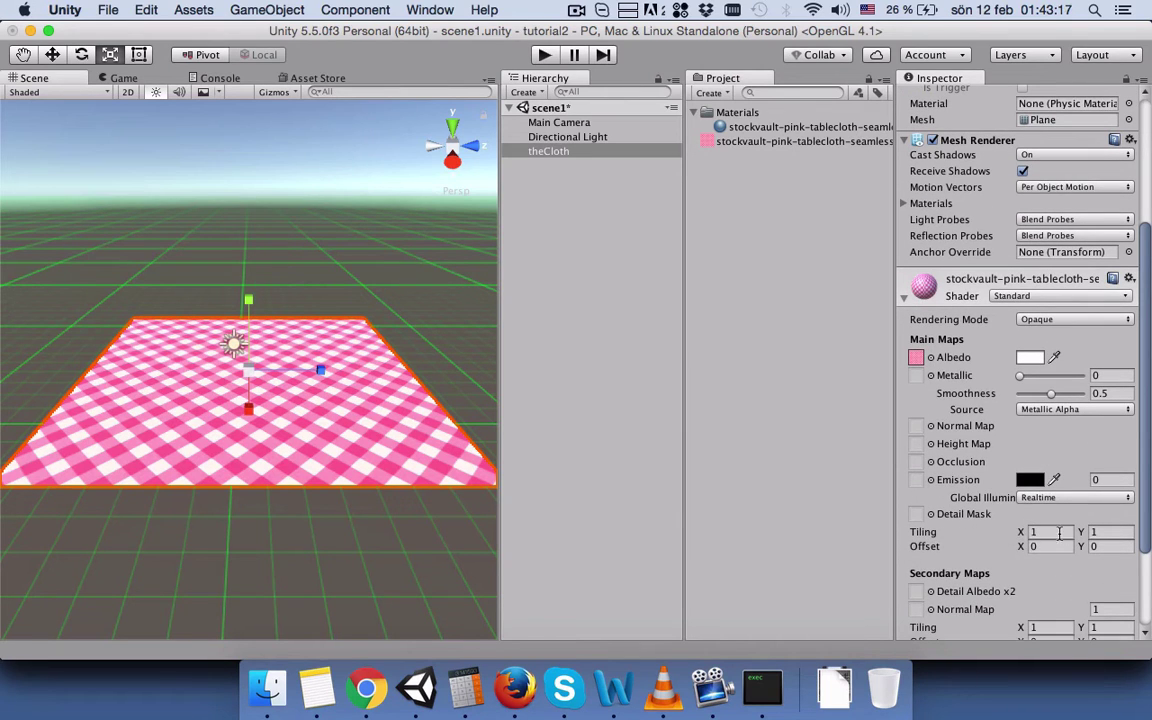
Try material tiling of 2×2, then undo it back to 1×1.
{"action": "left_click", "coordinate": [1059, 537]}
{"action": "type", "text": "2"}
{"action": "key", "text": "Tab"}
{"action": "type", "text": "2"}
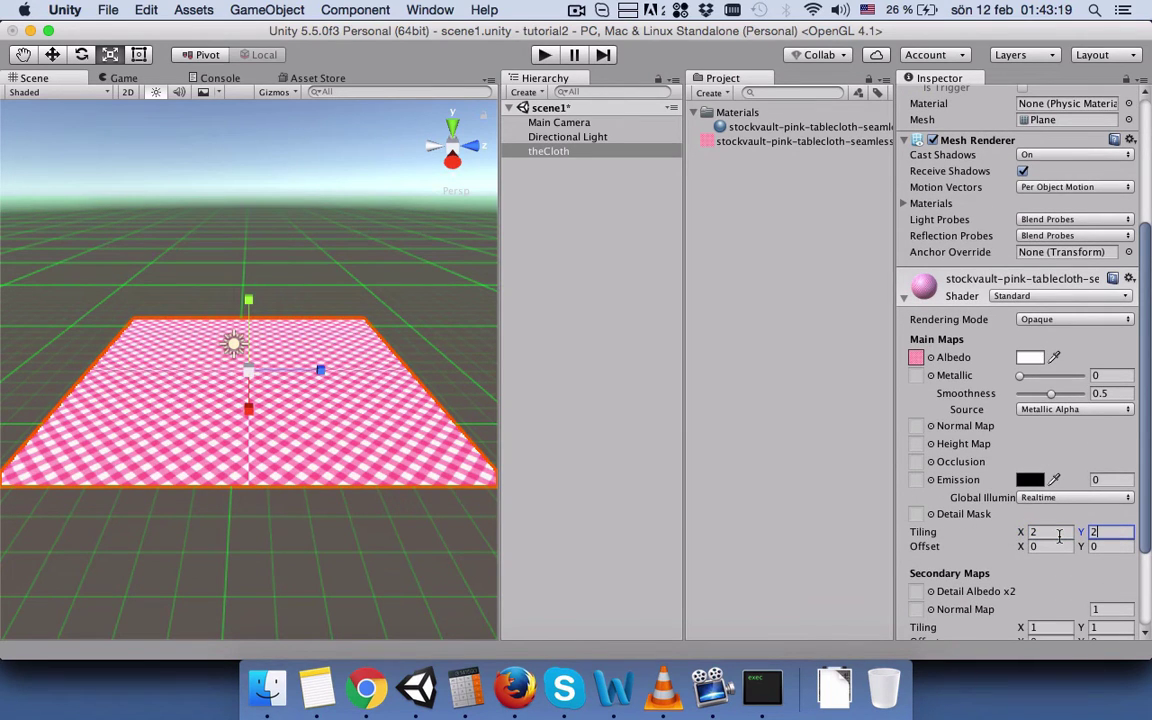
{"action": "key", "text": "super+z"}
{"action": "key", "text": "super+z"}
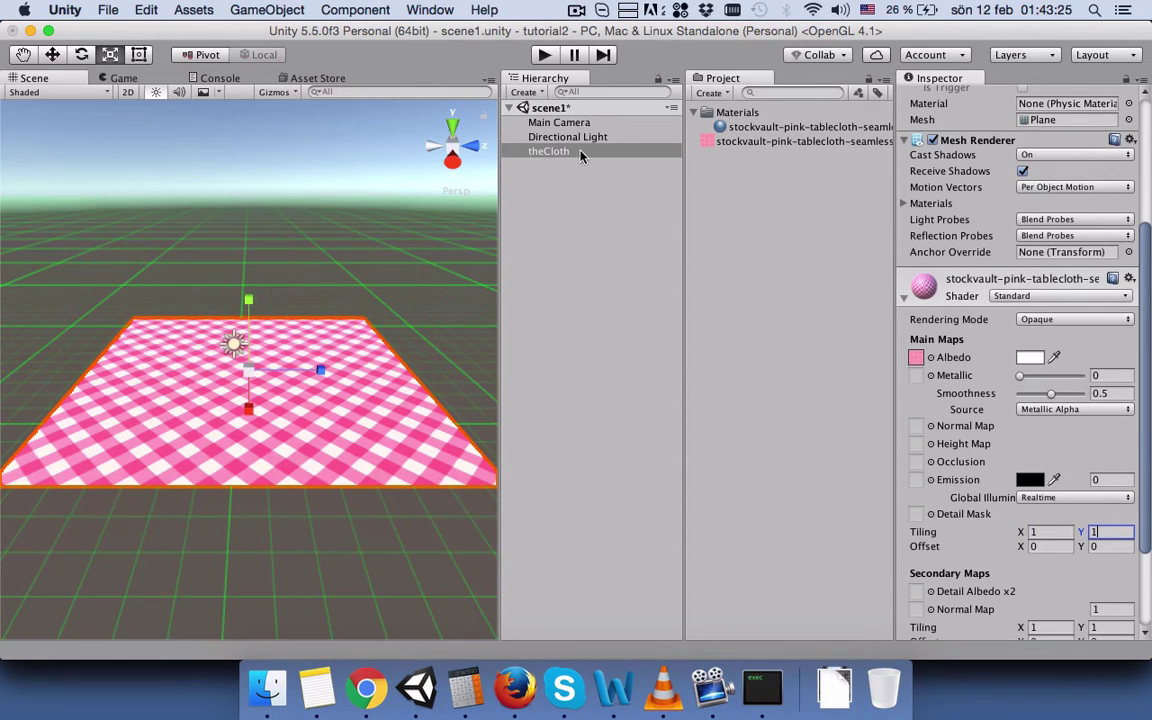
{"action": "left_click", "coordinate": [578, 152]}
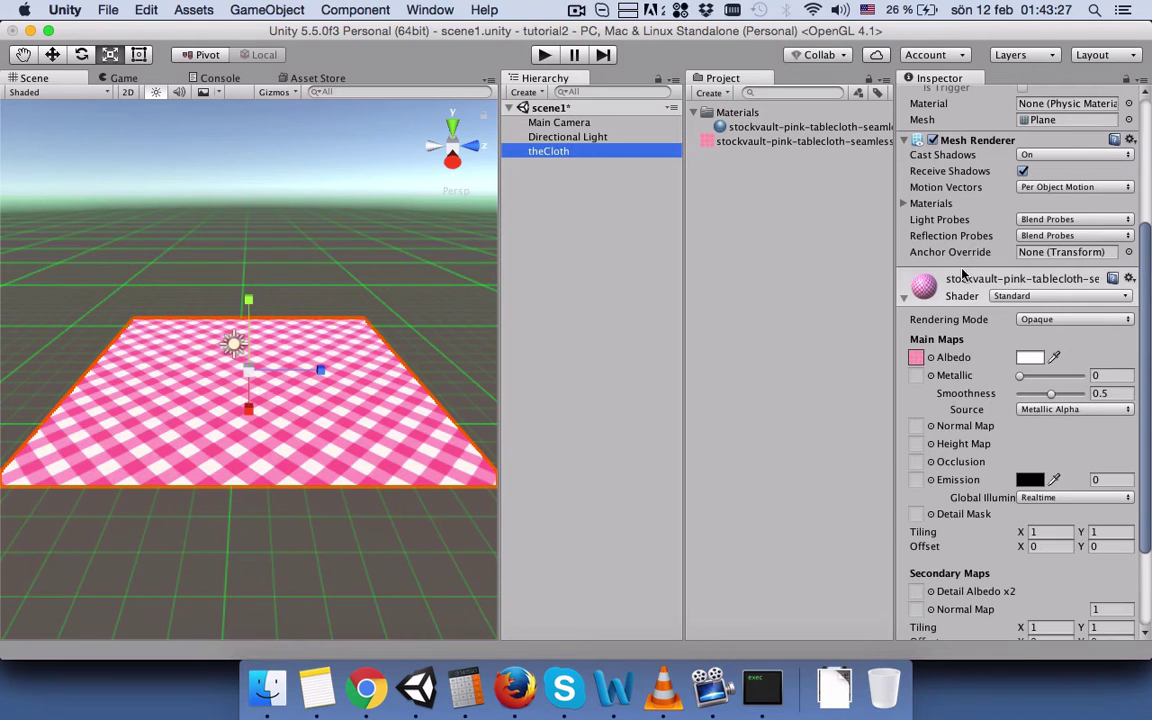
{"action": "scroll", "coordinate": [962, 275], "scroll_direction": "down", "scroll_amount": 3}
{"action": "scroll", "coordinate": [940, 290], "scroll_direction": "up", "scroll_amount": 8}
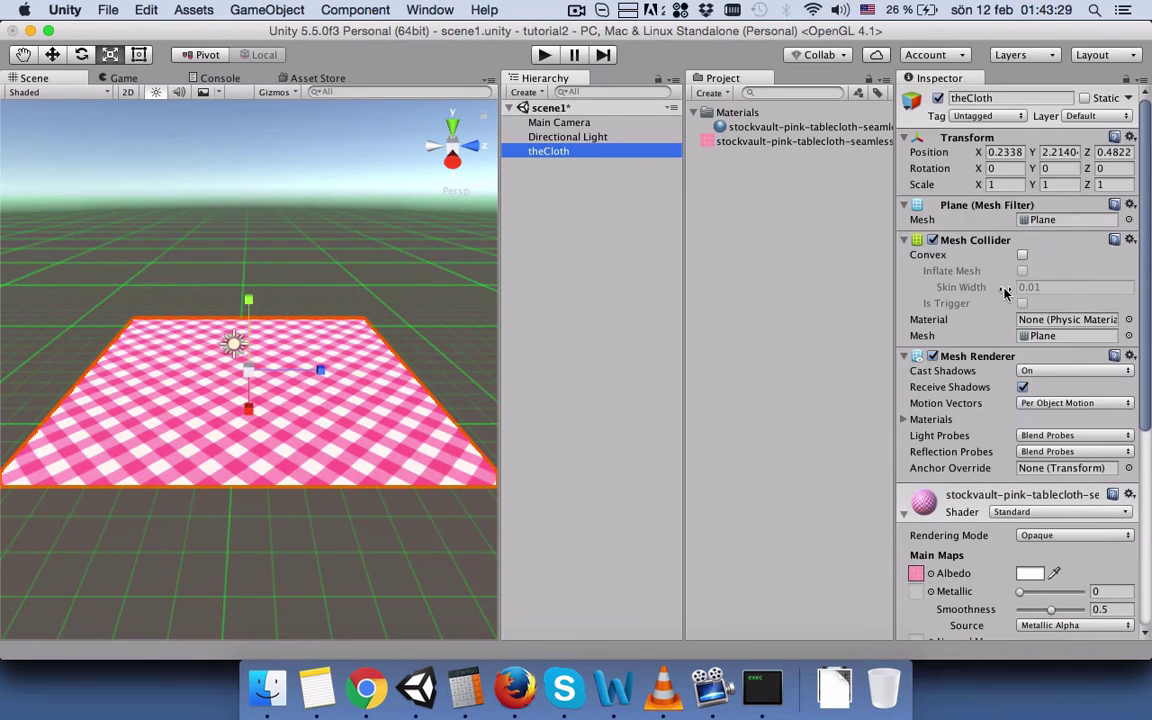
{"action": "scroll", "coordinate": [1005, 292], "scroll_direction": "down", "scroll_amount": 5}
Add a Cloth component to theCloth by searching 'cl', then review its settings.
{"action": "left_click", "coordinate": [1020, 616]}
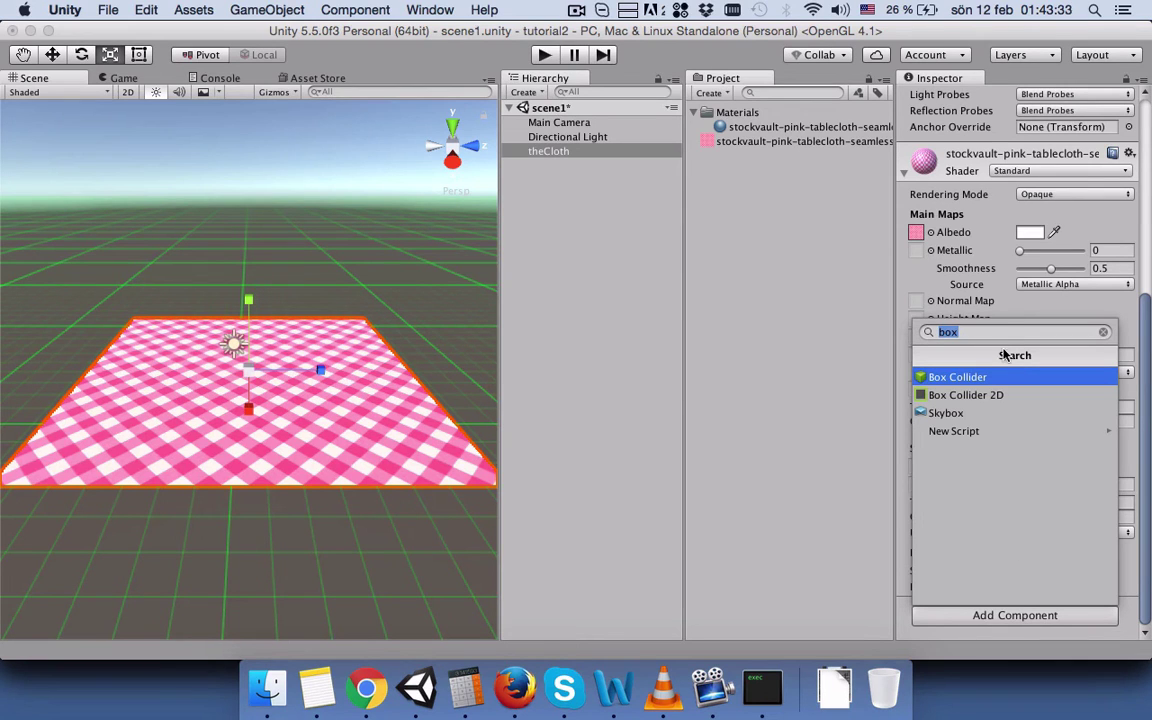
{"action": "type", "text": "cl"}
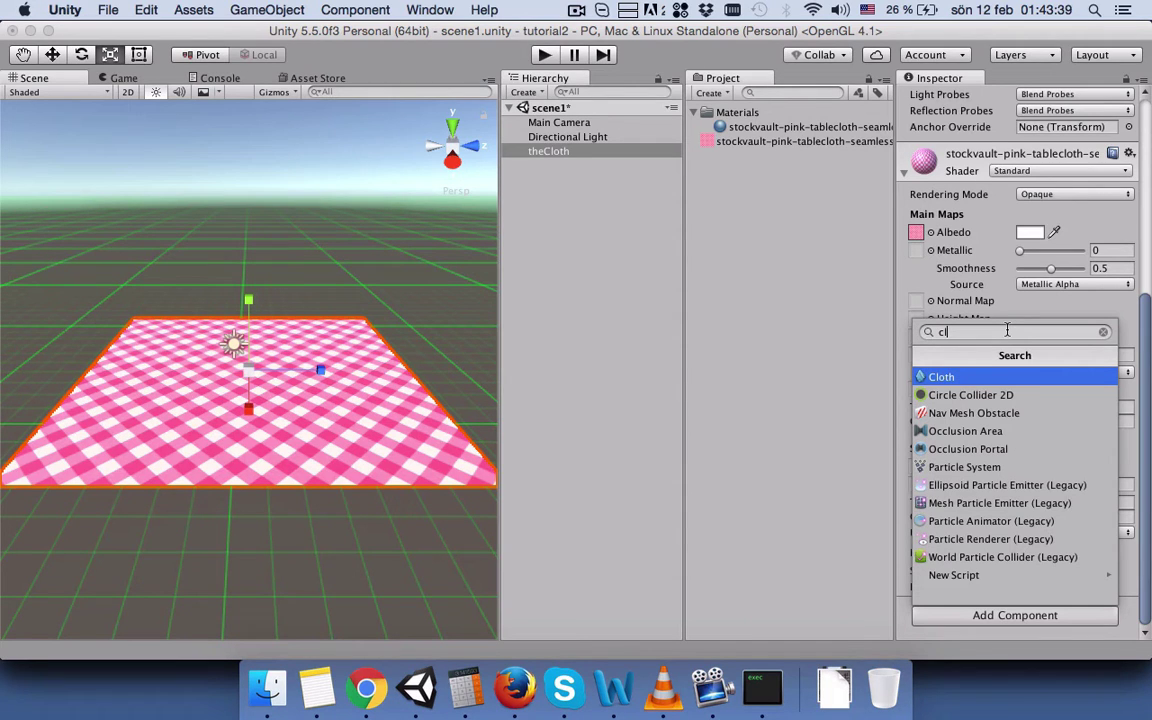
{"action": "key", "text": "Return"}
{"action": "scroll", "coordinate": [1008, 333], "scroll_direction": "down", "scroll_amount": 5}
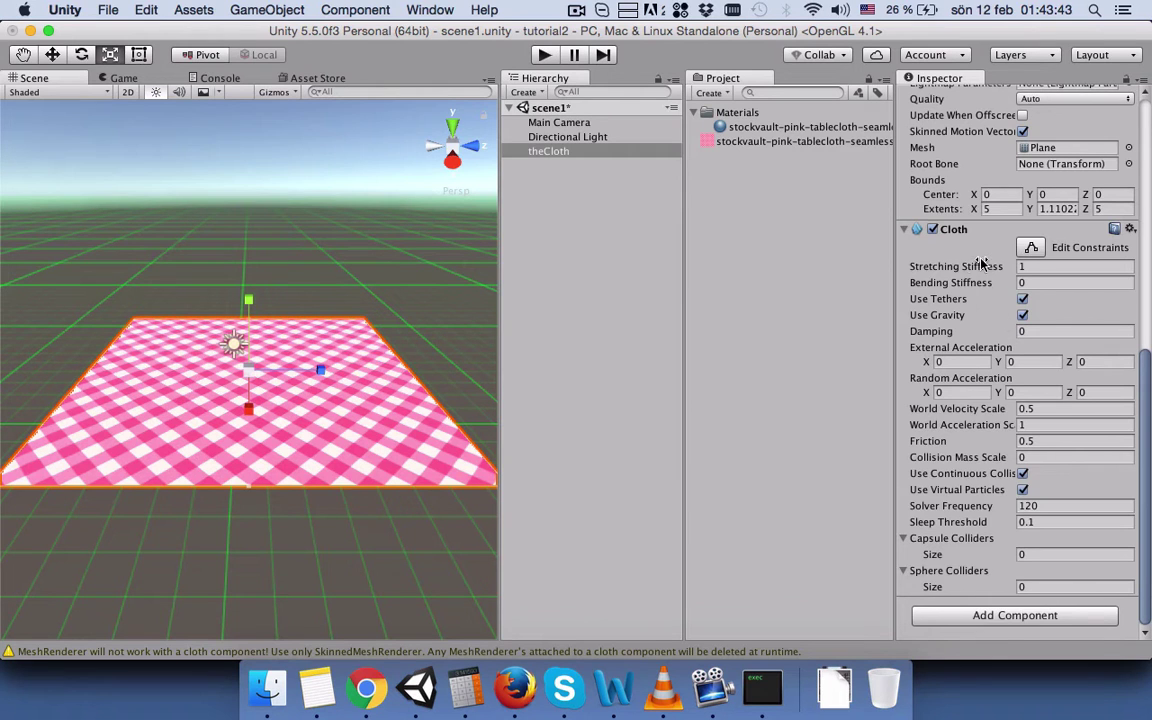
{"action": "scroll", "coordinate": [908, 247], "scroll_direction": "up", "scroll_amount": 4}
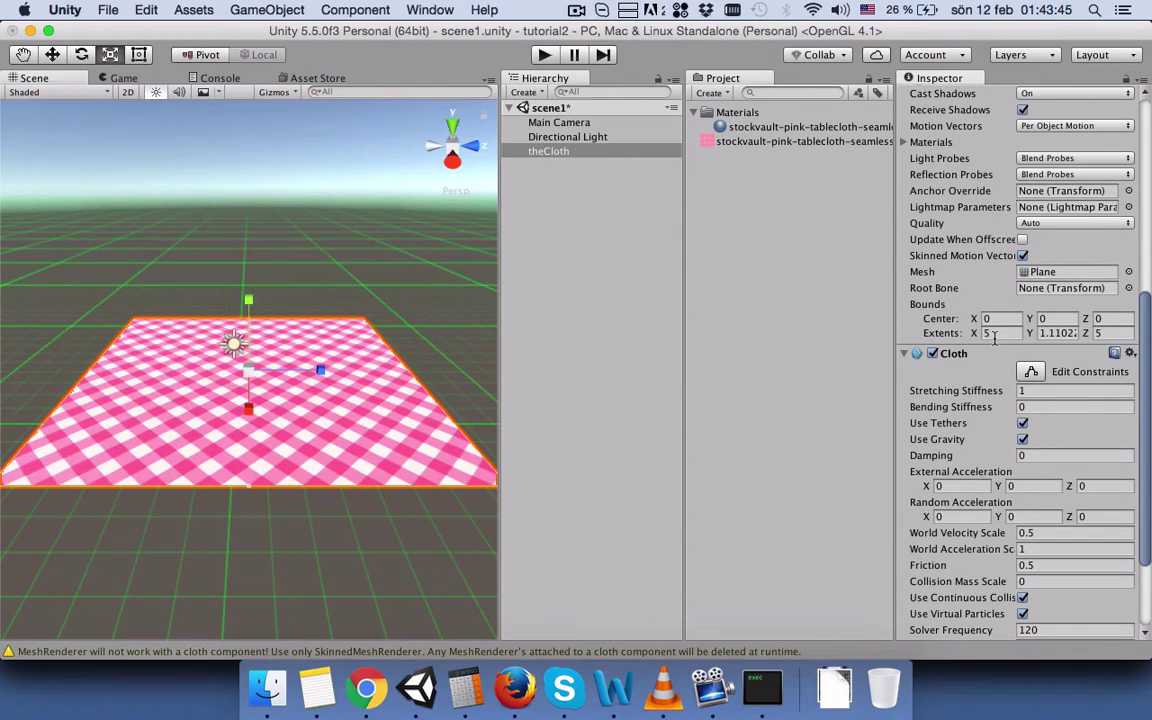
{"action": "scroll", "coordinate": [915, 315], "scroll_direction": "up", "scroll_amount": 7}
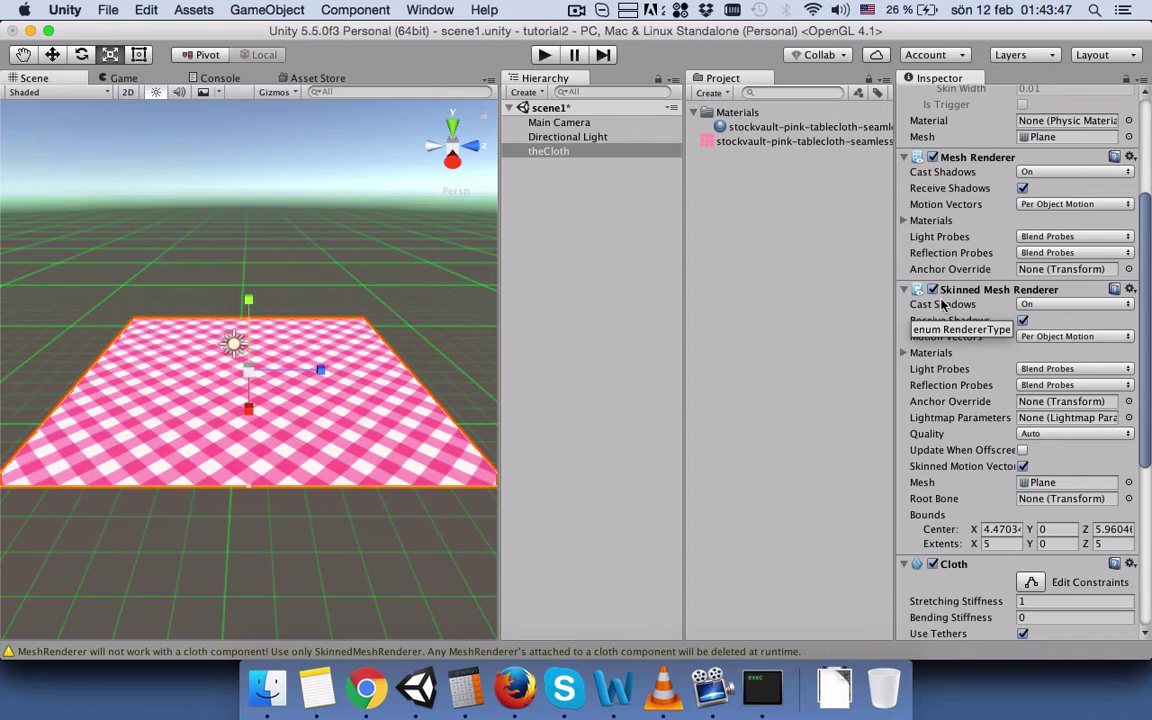
{"action": "scroll", "coordinate": [1036, 341], "scroll_direction": "down", "scroll_amount": 11}
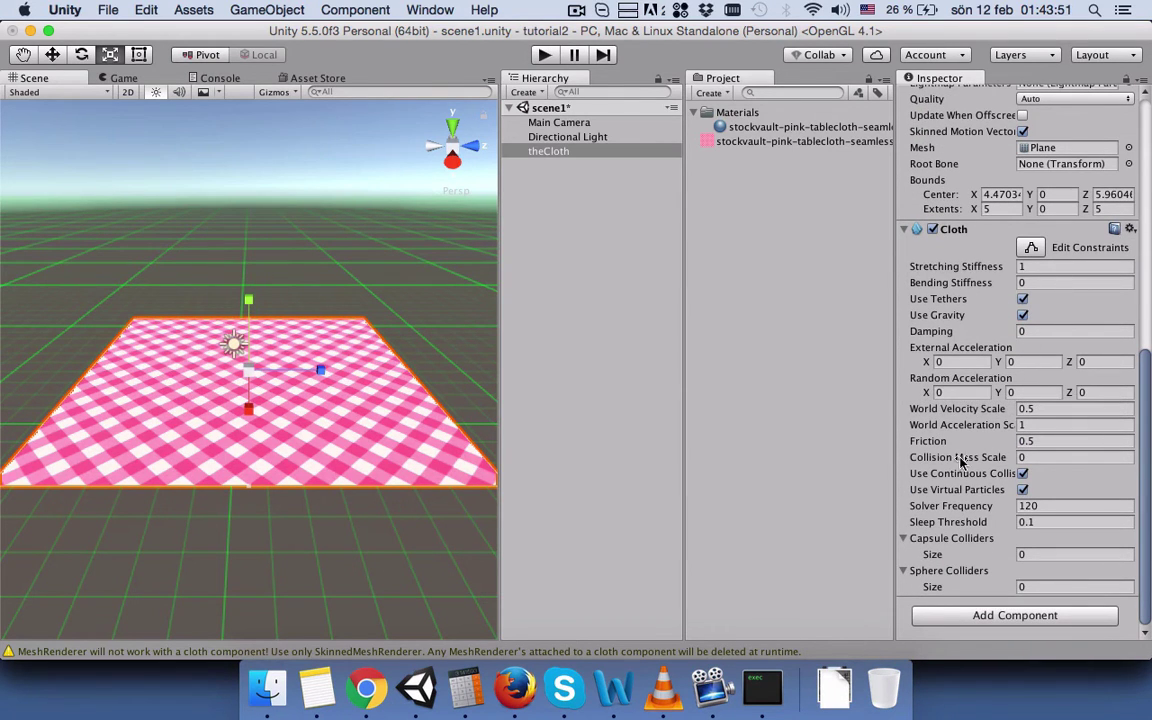
{"action": "left_click", "coordinate": [543, 57]}
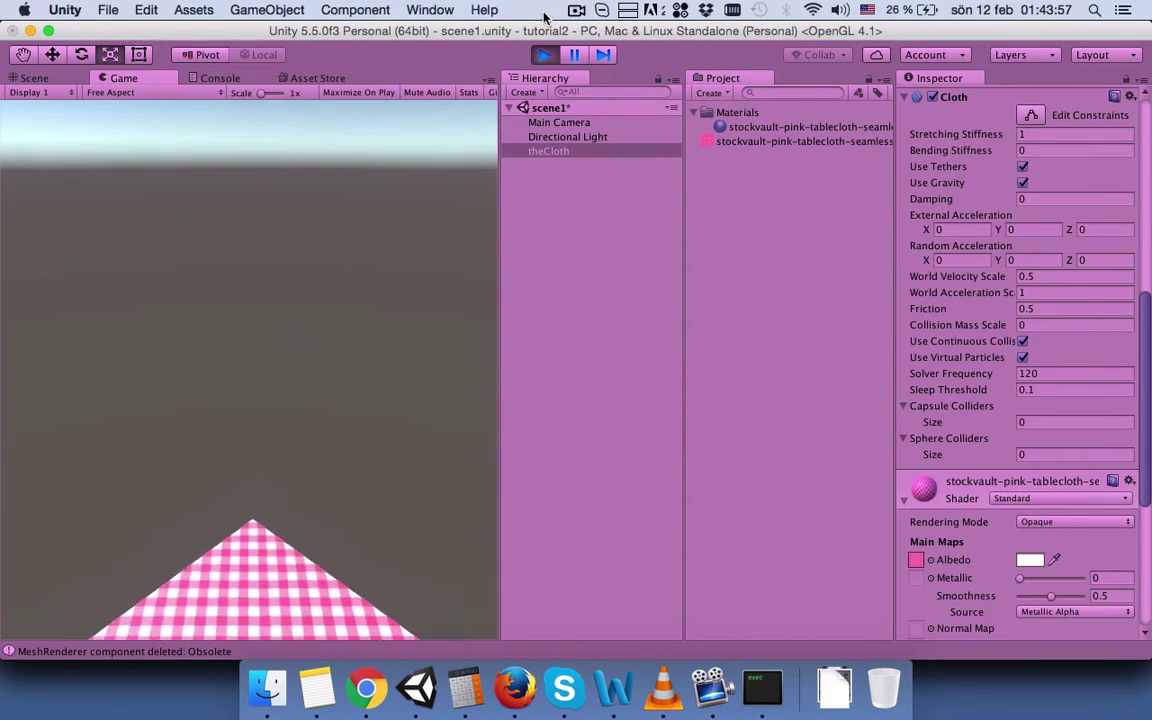
{"action": "left_click", "coordinate": [545, 57]}
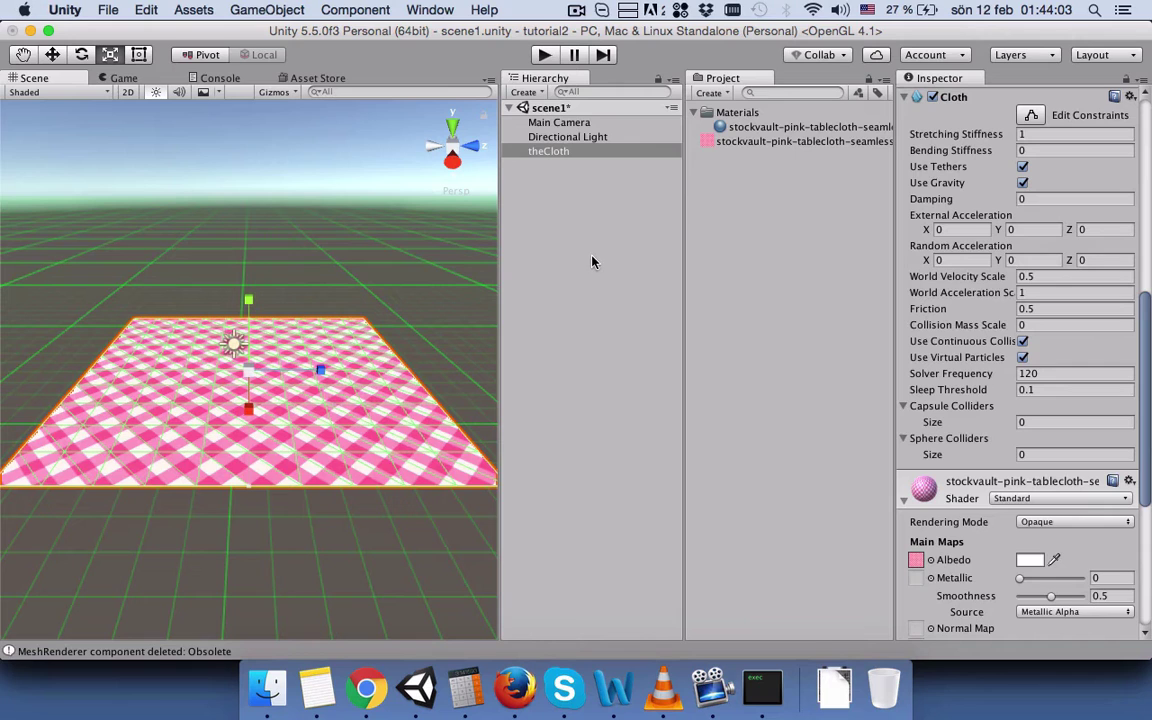
{"action": "scroll", "coordinate": [900, 257], "scroll_direction": "up", "scroll_amount": 5}
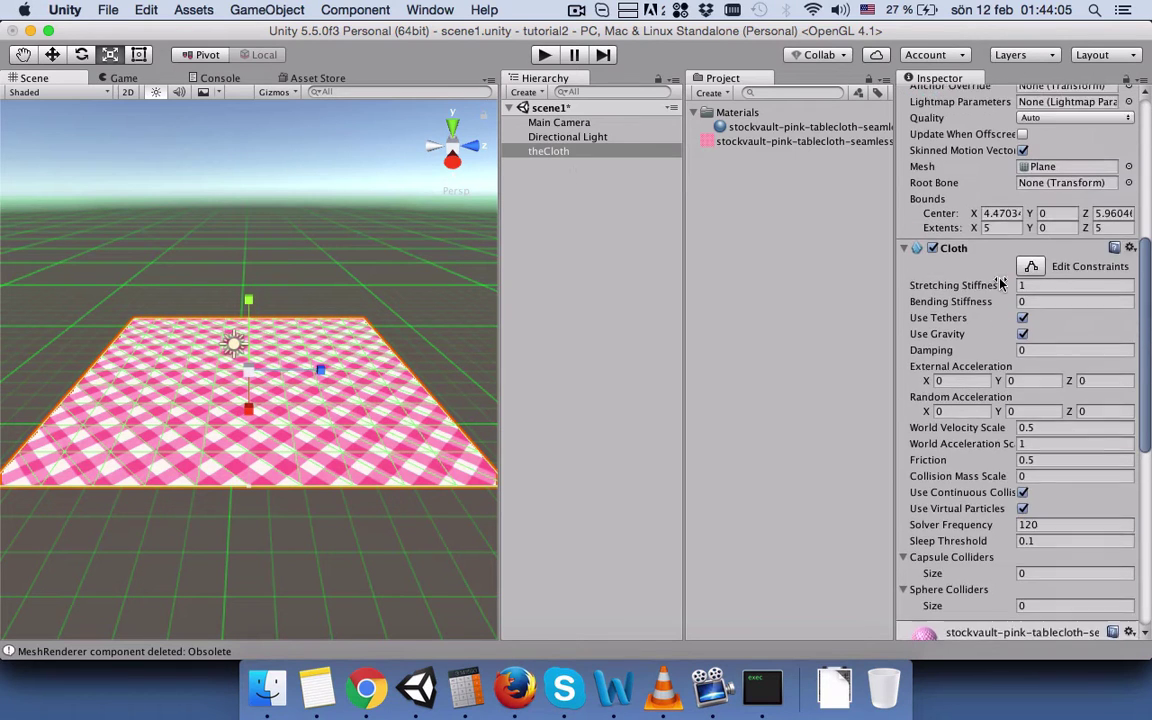
{"action": "scroll", "coordinate": [1000, 285], "scroll_direction": "down", "scroll_amount": 10}
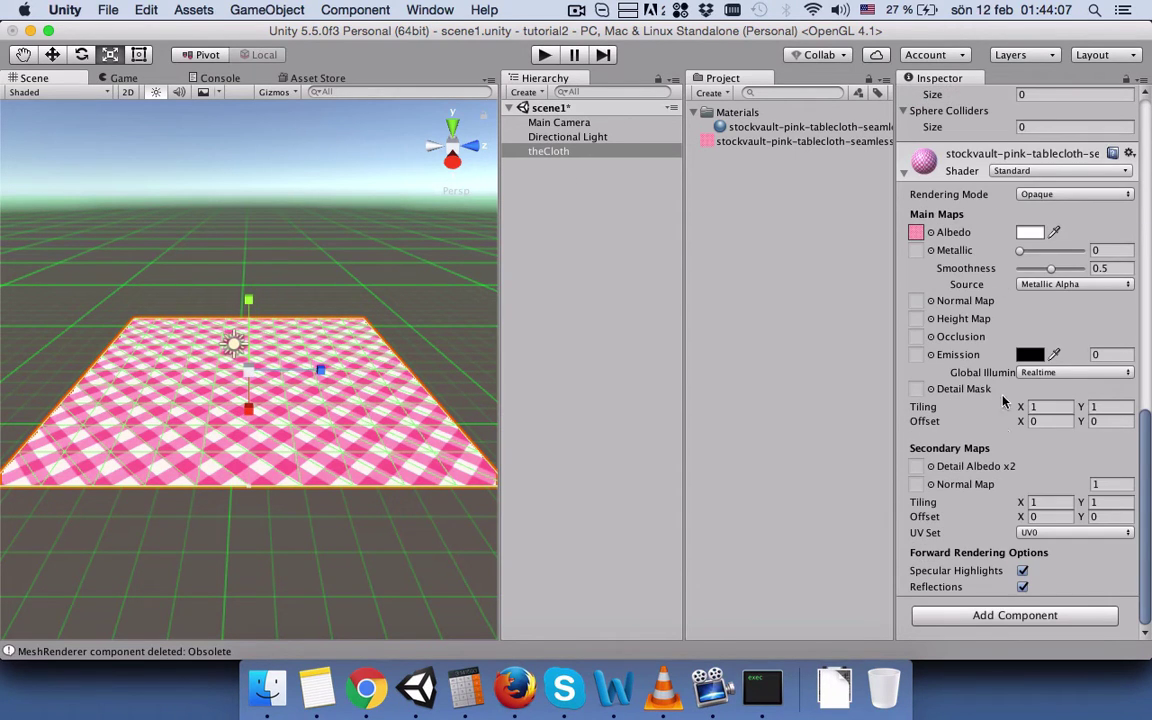
{"action": "scroll", "coordinate": [998, 290], "scroll_direction": "up", "scroll_amount": 8}
{"action": "scroll", "coordinate": [995, 297], "scroll_direction": "up", "scroll_amount": 3}
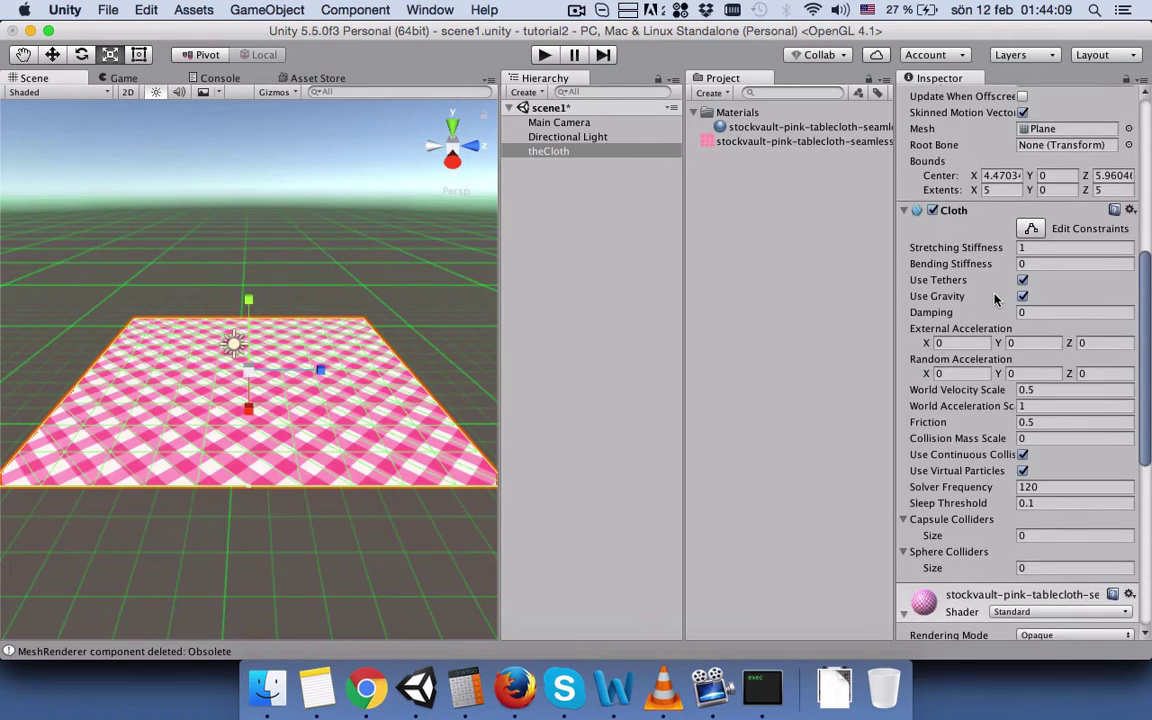
{"action": "scroll", "coordinate": [1000, 290], "scroll_direction": "down", "scroll_amount": 10}
{"action": "scroll", "coordinate": [1000, 282], "scroll_direction": "up", "scroll_amount": 15}
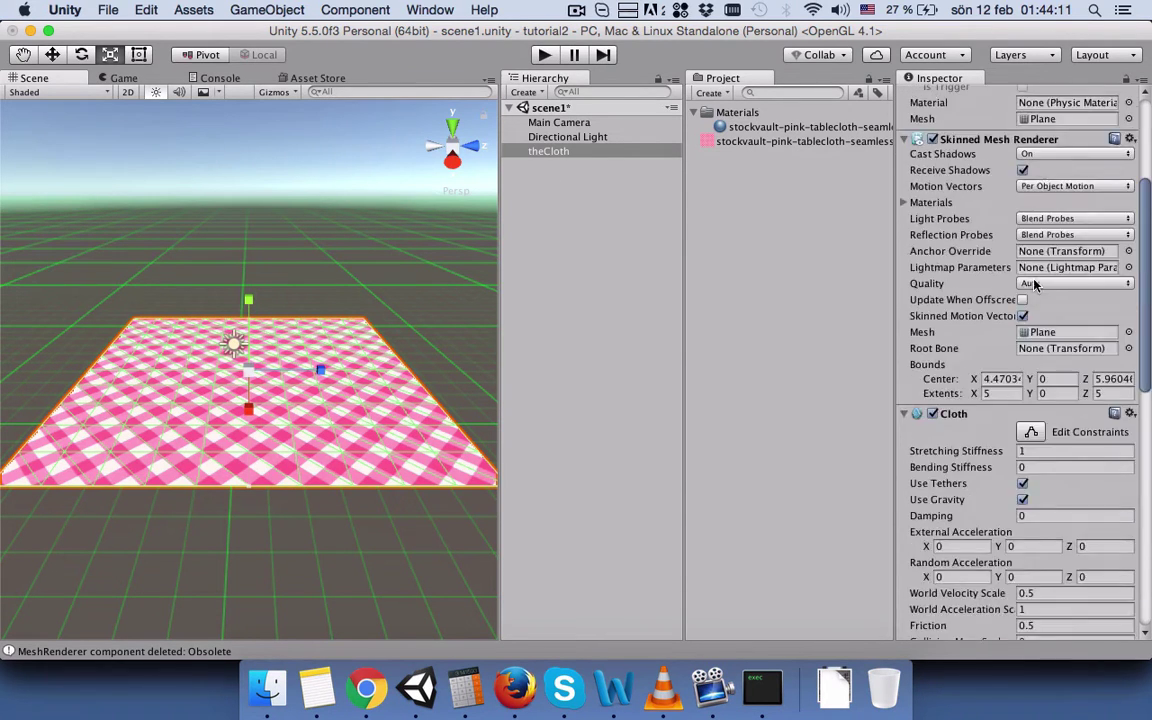
{"action": "scroll", "coordinate": [970, 330], "scroll_direction": "down", "scroll_amount": 4}
{"action": "scroll", "coordinate": [970, 345], "scroll_direction": "down", "scroll_amount": 7}
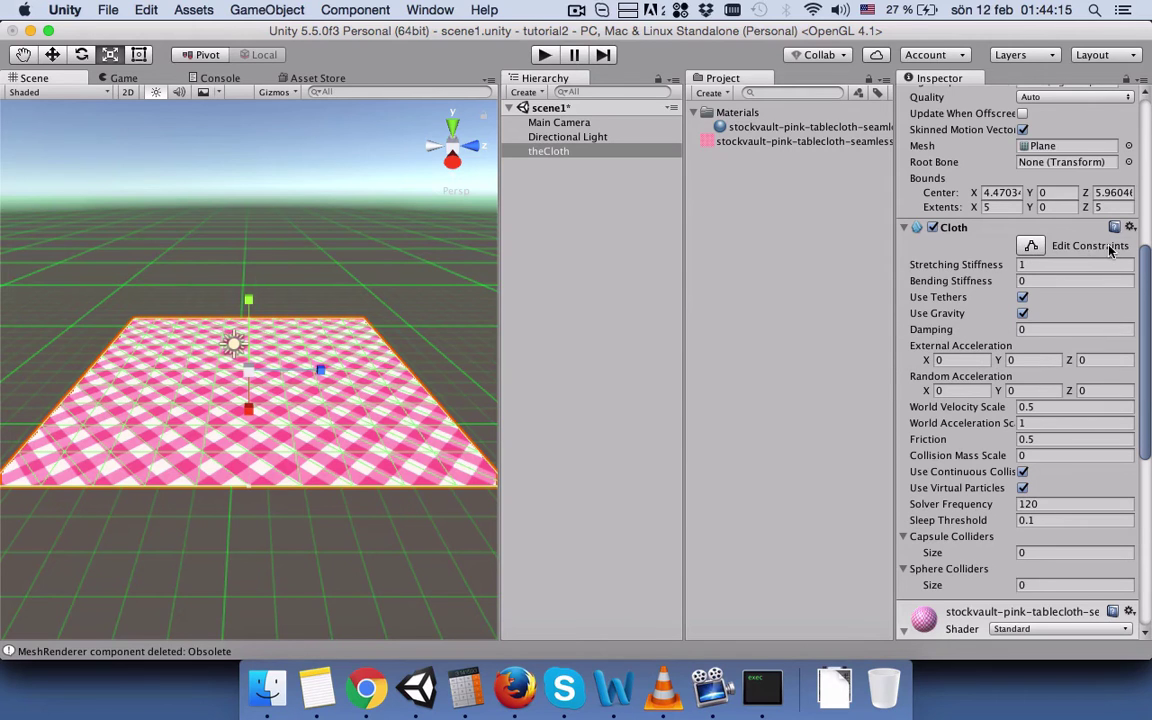
Open the Cloth constraints editor in Paint mode and view the cloth zoomed in from Top.
{"action": "left_click", "coordinate": [1033, 246]}
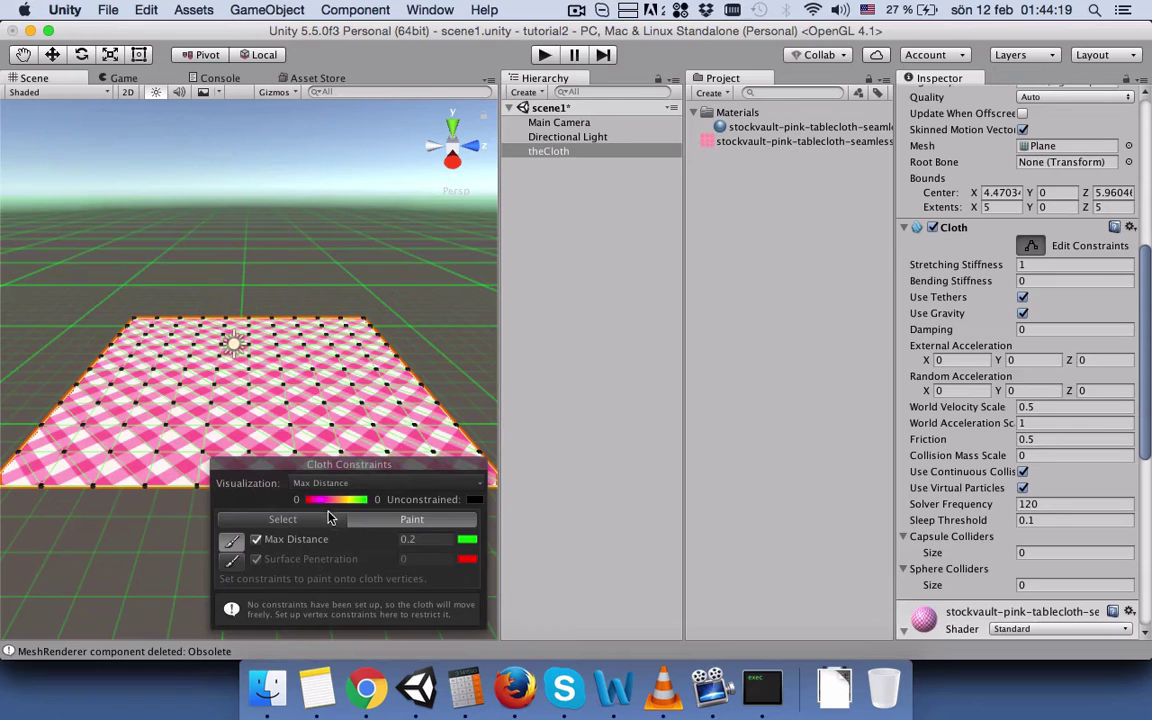
{"action": "left_click", "coordinate": [411, 520]}
{"action": "right_click", "coordinate": [452, 156]}
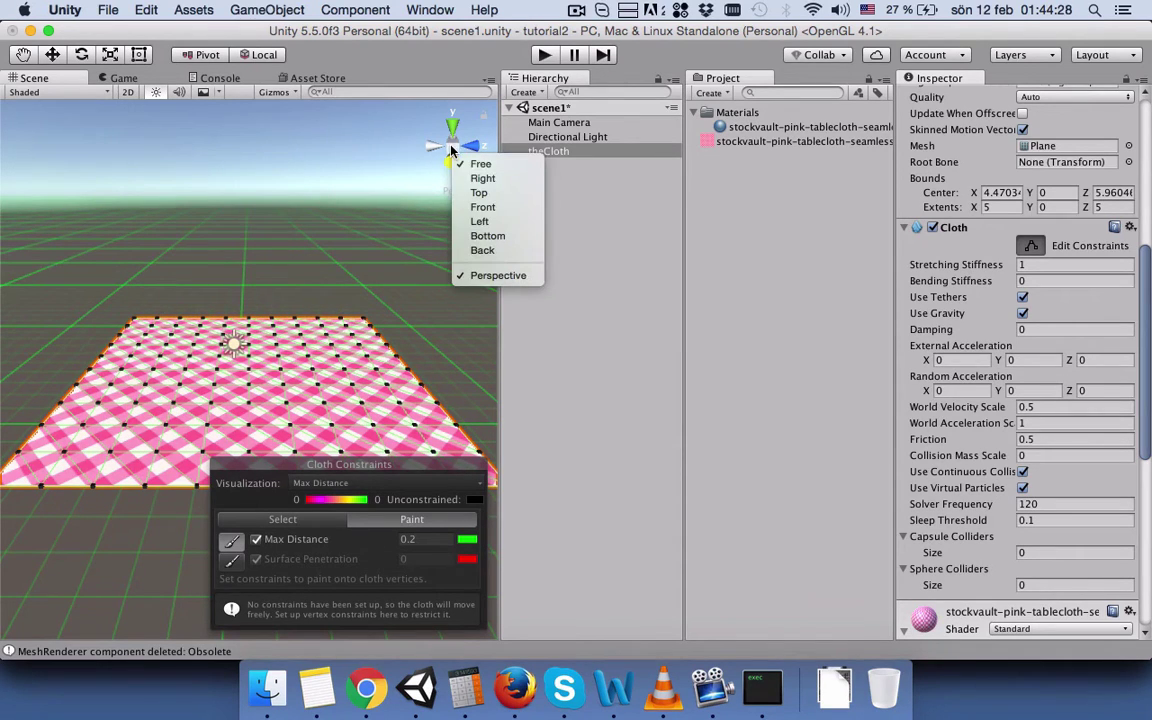
{"action": "left_click", "coordinate": [476, 192]}
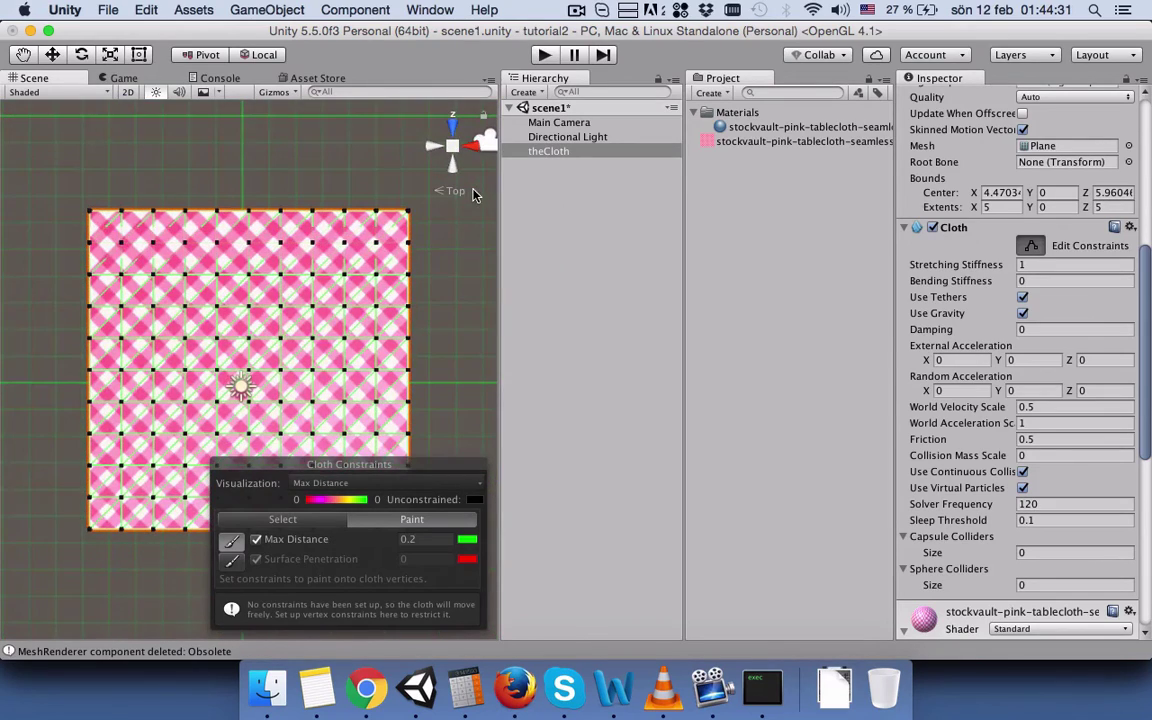
{"action": "scroll", "coordinate": [185, 405], "scroll_direction": "down", "scroll_amount": 5}
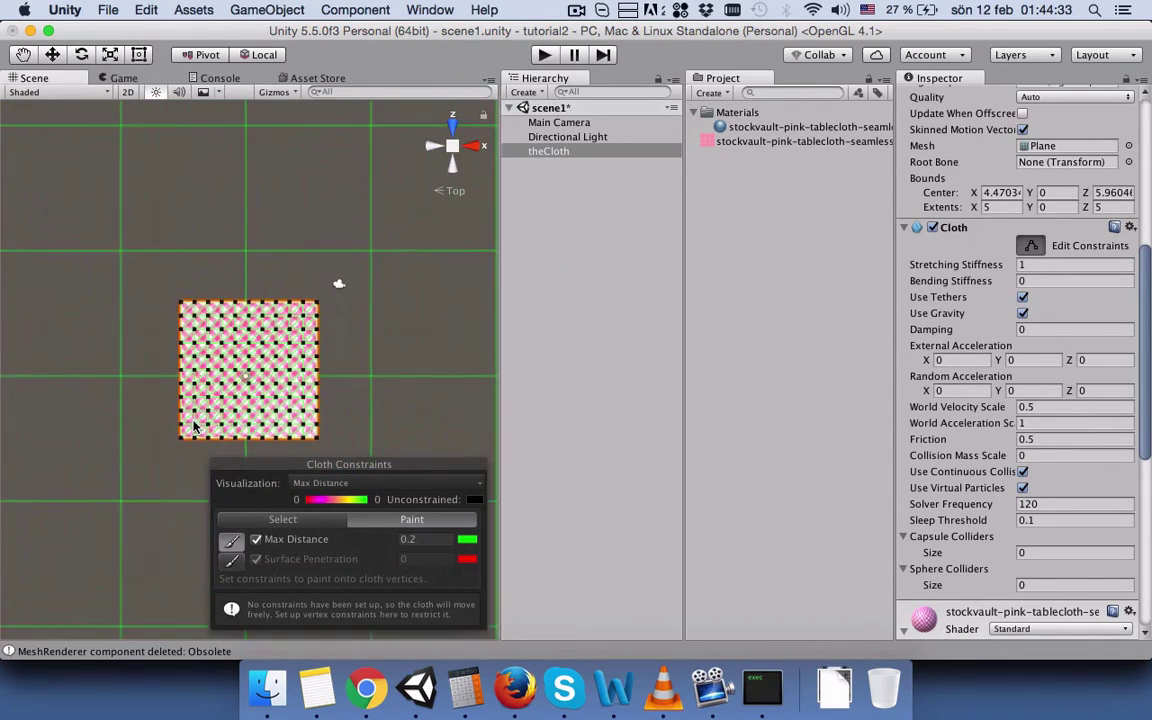
{"action": "scroll", "coordinate": [195, 427], "scroll_direction": "up", "scroll_amount": 4}
{"action": "scroll", "coordinate": [193, 420], "scroll_direction": "down", "scroll_amount": 3}
{"action": "scroll", "coordinate": [193, 422], "scroll_direction": "up", "scroll_amount": 4}
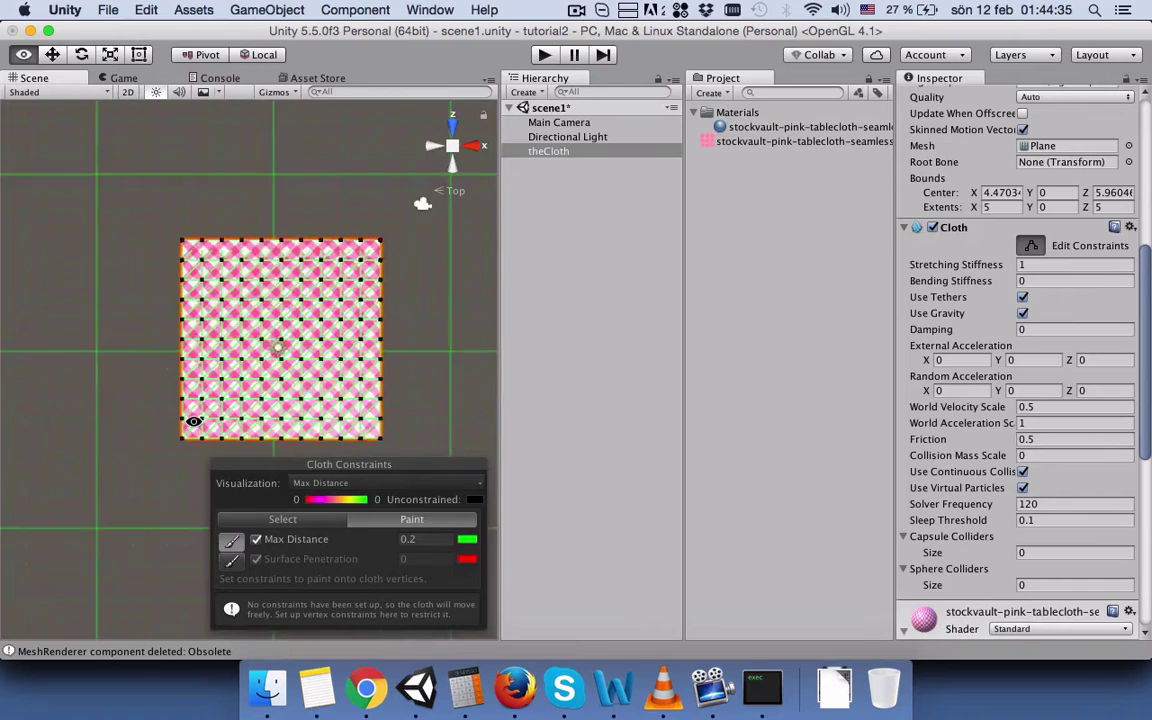
{"action": "scroll", "coordinate": [193, 422], "scroll_direction": "up", "scroll_amount": 5}
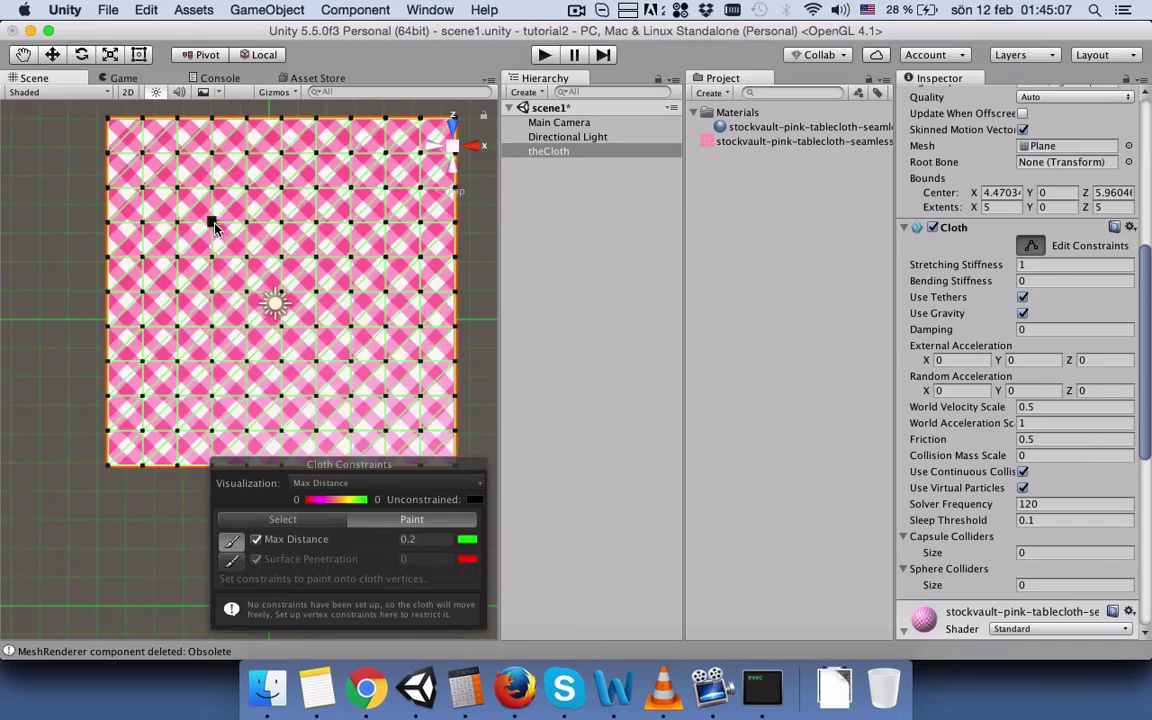
{"action": "scroll", "coordinate": [228, 250], "scroll_direction": "up", "scroll_amount": 3}
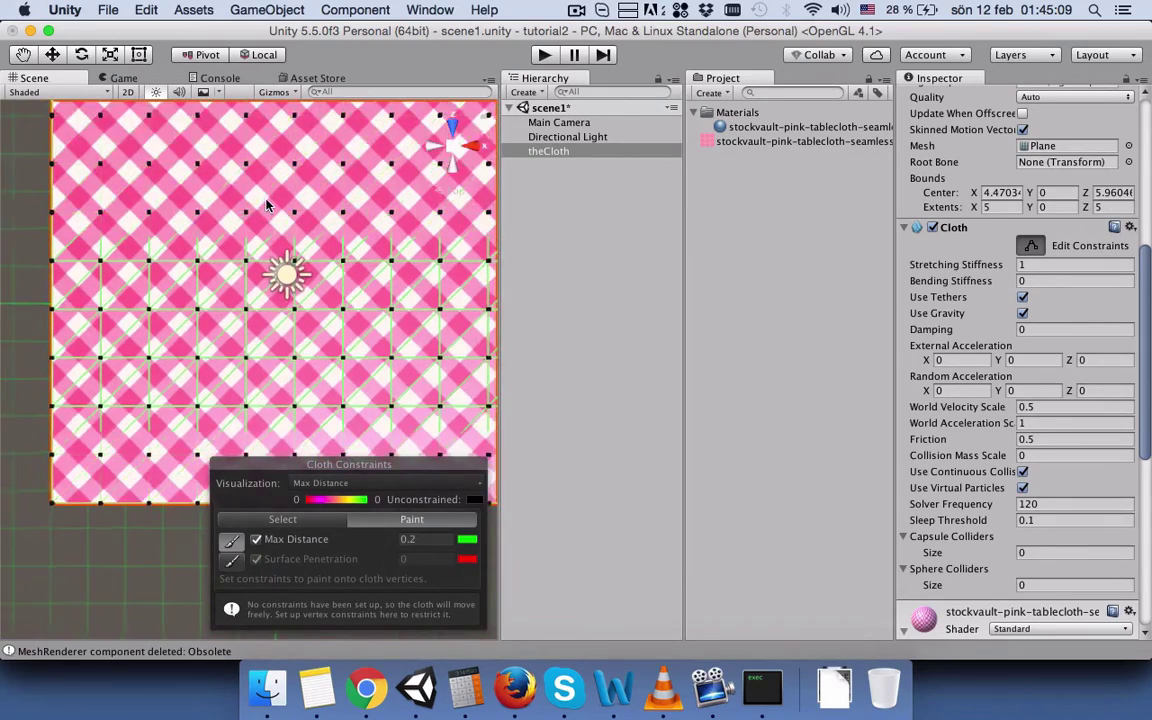
{"action": "scroll", "coordinate": [266, 205], "scroll_direction": "up", "scroll_amount": 2}
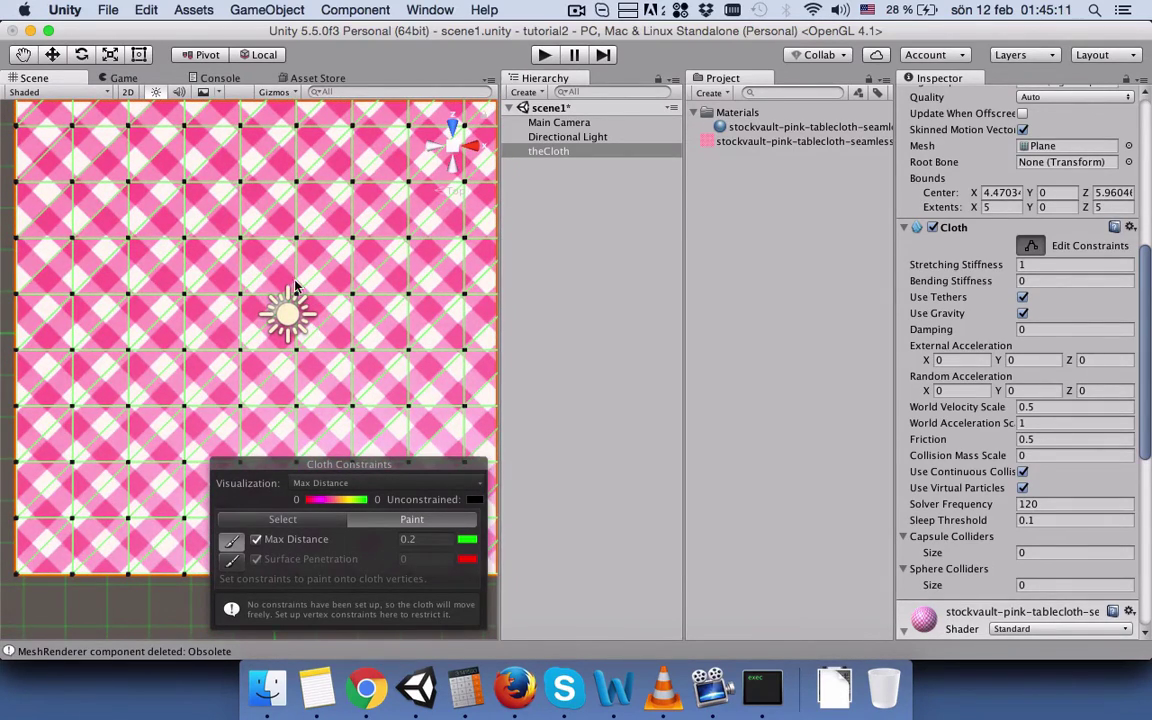
Paint Max Distance 0.2 onto eight vertices forming a ring around the cloth's centre.
{"action": "left_click", "coordinate": [184, 238]}
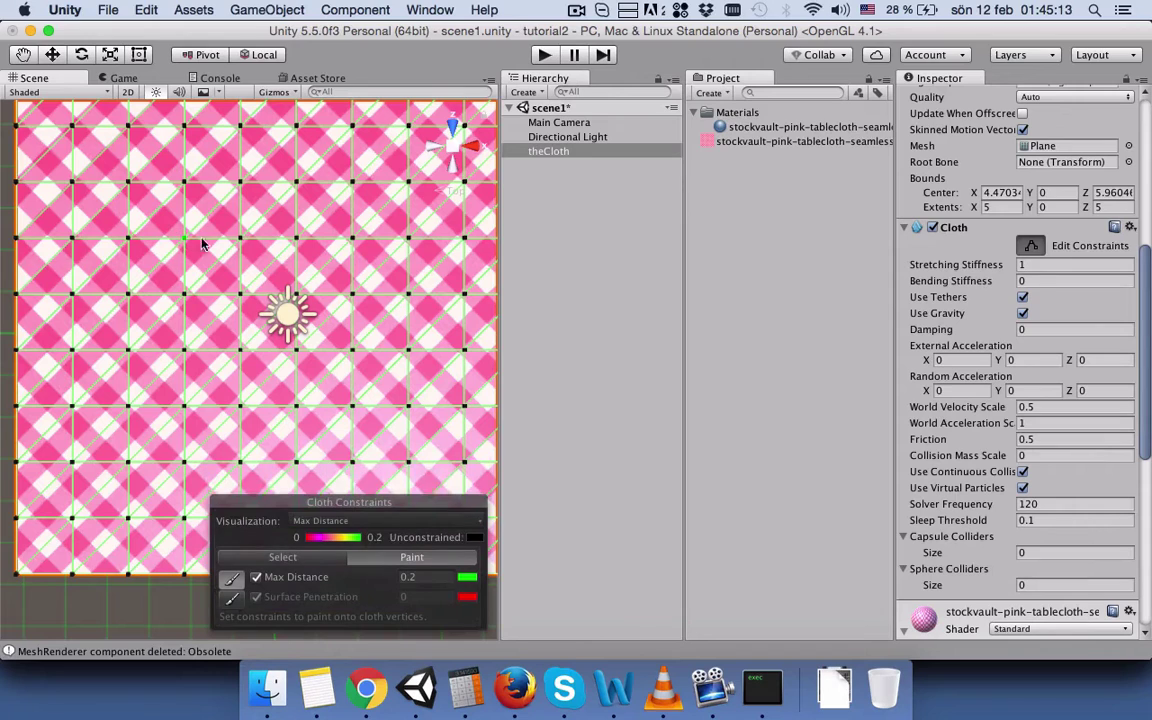
{"action": "left_click", "coordinate": [239, 242]}
{"action": "left_click", "coordinate": [296, 238]}
{"action": "left_click", "coordinate": [352, 238]}
{"action": "left_click", "coordinate": [352, 295]}
{"action": "left_click", "coordinate": [351, 407]}
{"action": "left_click", "coordinate": [296, 407]}
{"action": "left_click", "coordinate": [184, 350]}
{"action": "right_click", "coordinate": [455, 148]}
Return the Scene view to a Free perspective.
{"action": "left_click", "coordinate": [482, 160]}
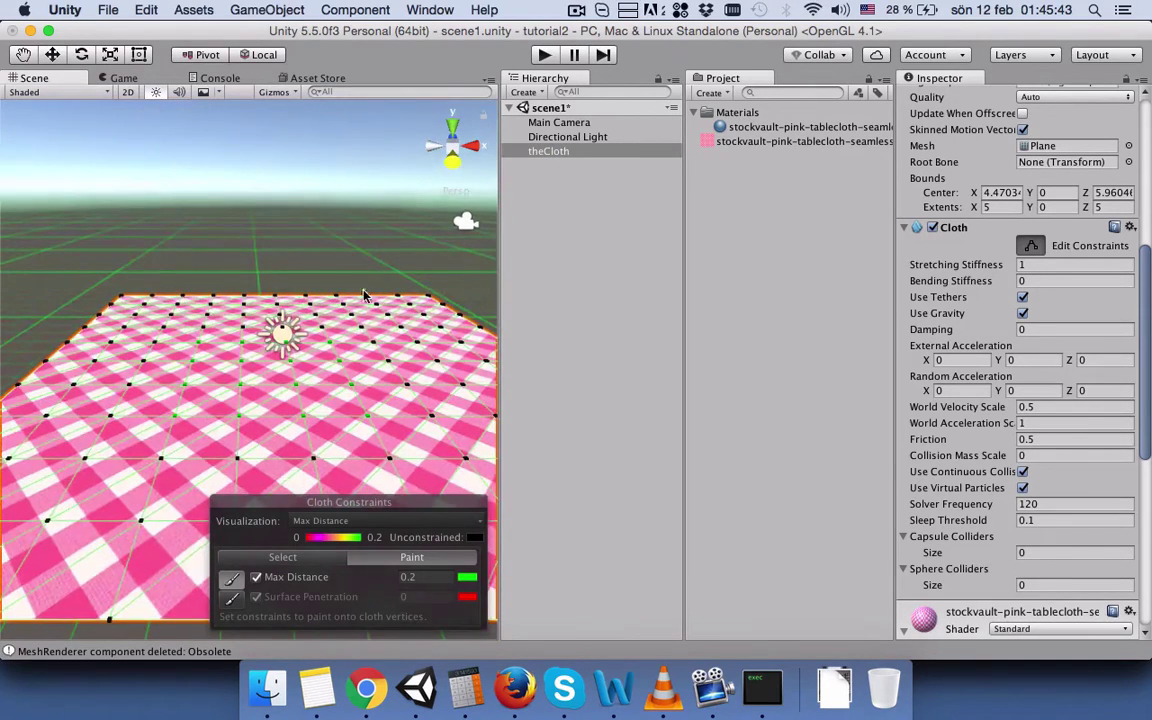
{"action": "scroll", "coordinate": [363, 295], "scroll_direction": "down", "scroll_amount": 5}
{"action": "scroll", "coordinate": [305, 335], "scroll_direction": "up", "scroll_amount": 3}
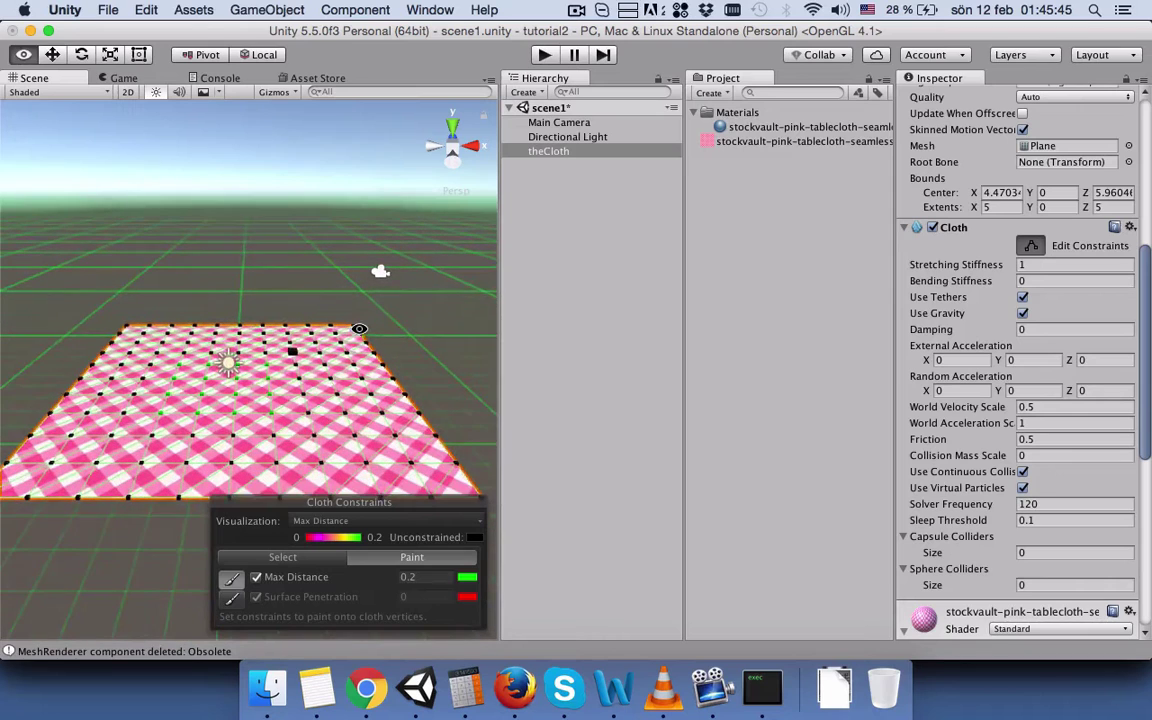
Preview the Game view, then run play mode and stop once the cloth crumples.
{"action": "left_click", "coordinate": [121, 79]}
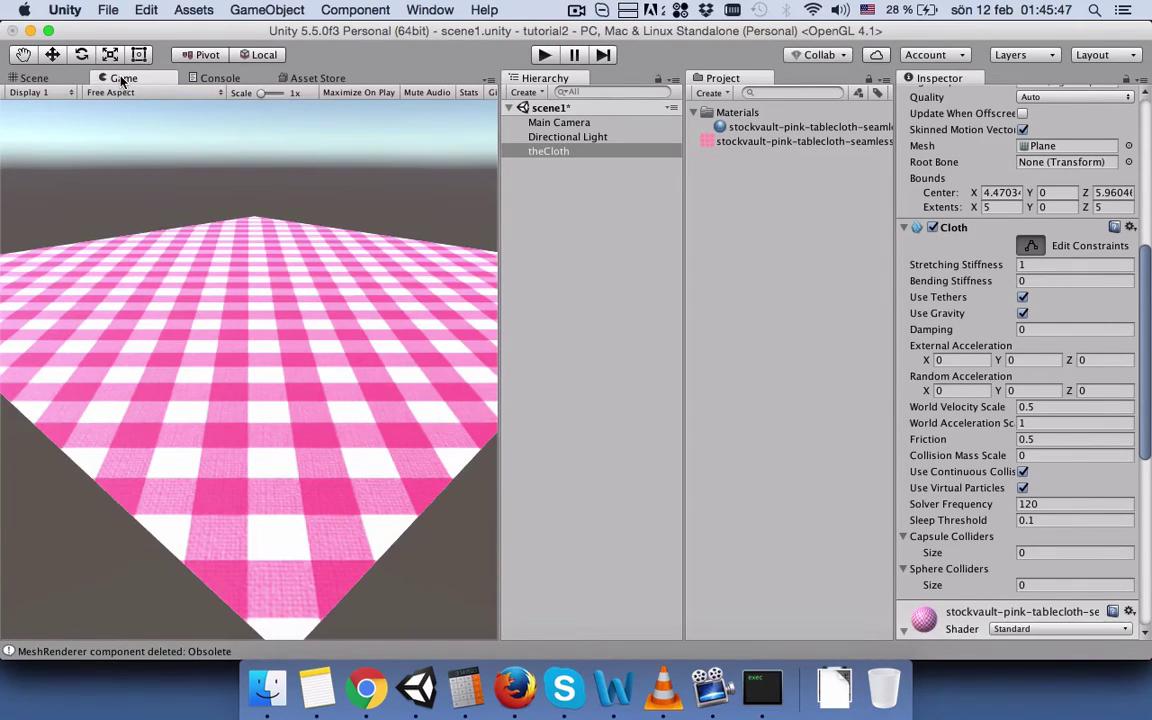
{"action": "left_click", "coordinate": [35, 78]}
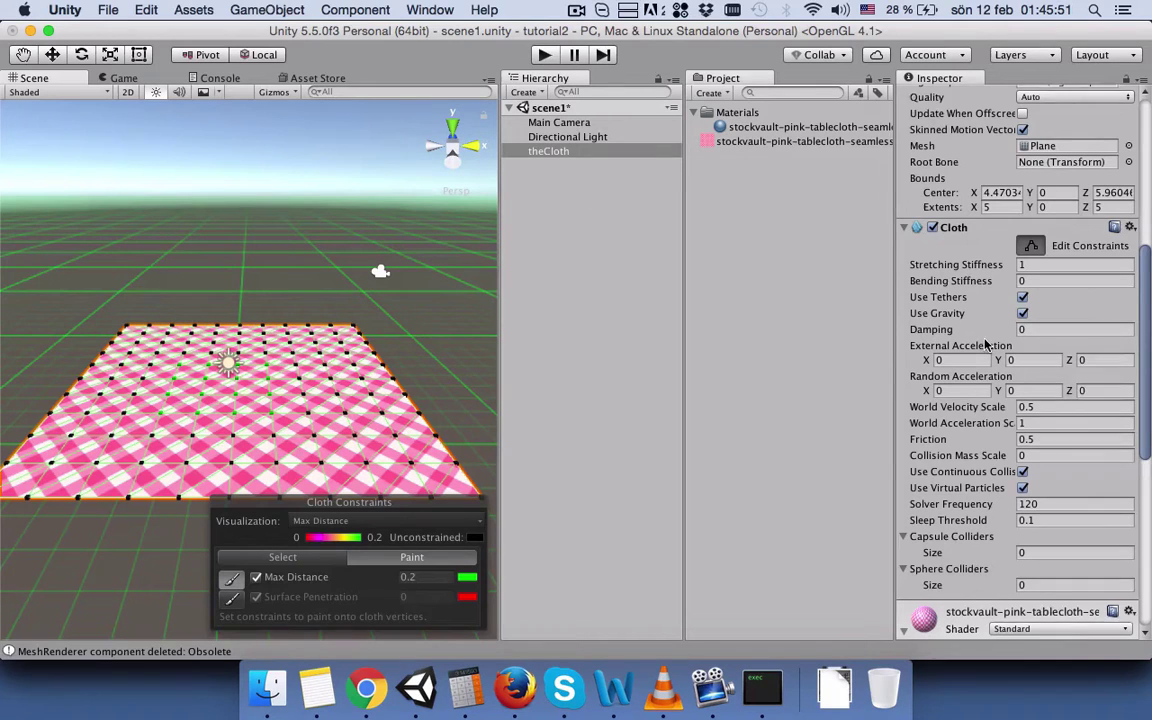
{"action": "scroll", "coordinate": [890, 313], "scroll_direction": "down", "scroll_amount": 2}
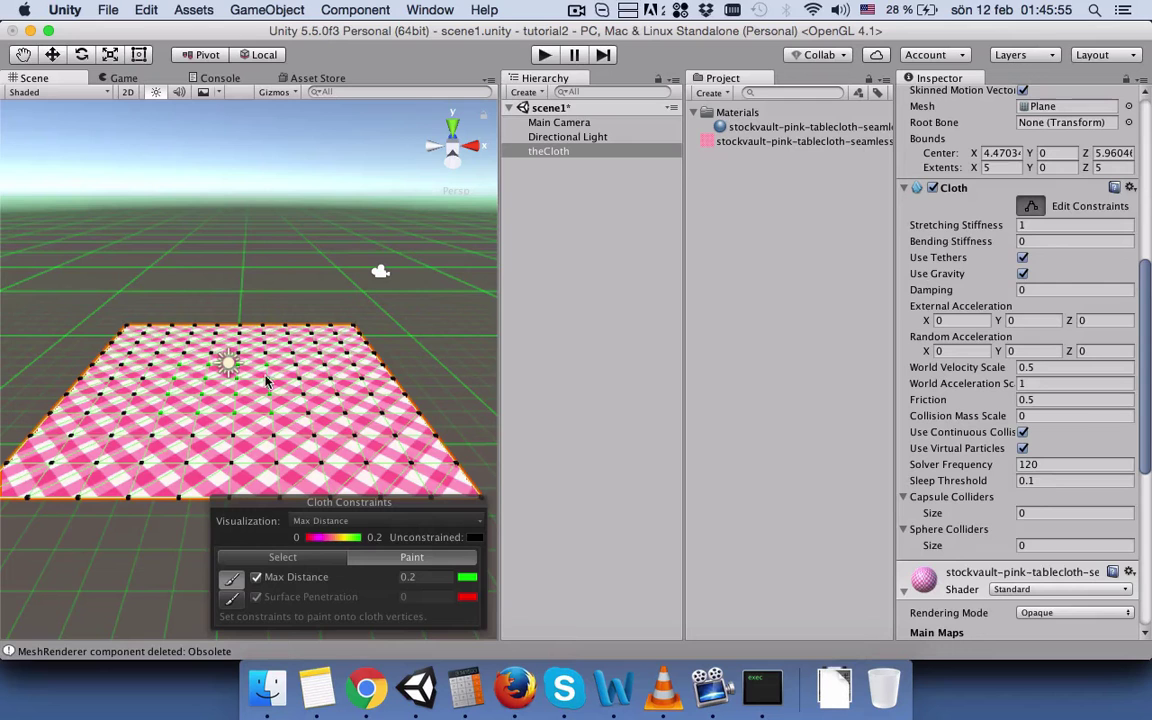
{"action": "left_click", "coordinate": [543, 54]}
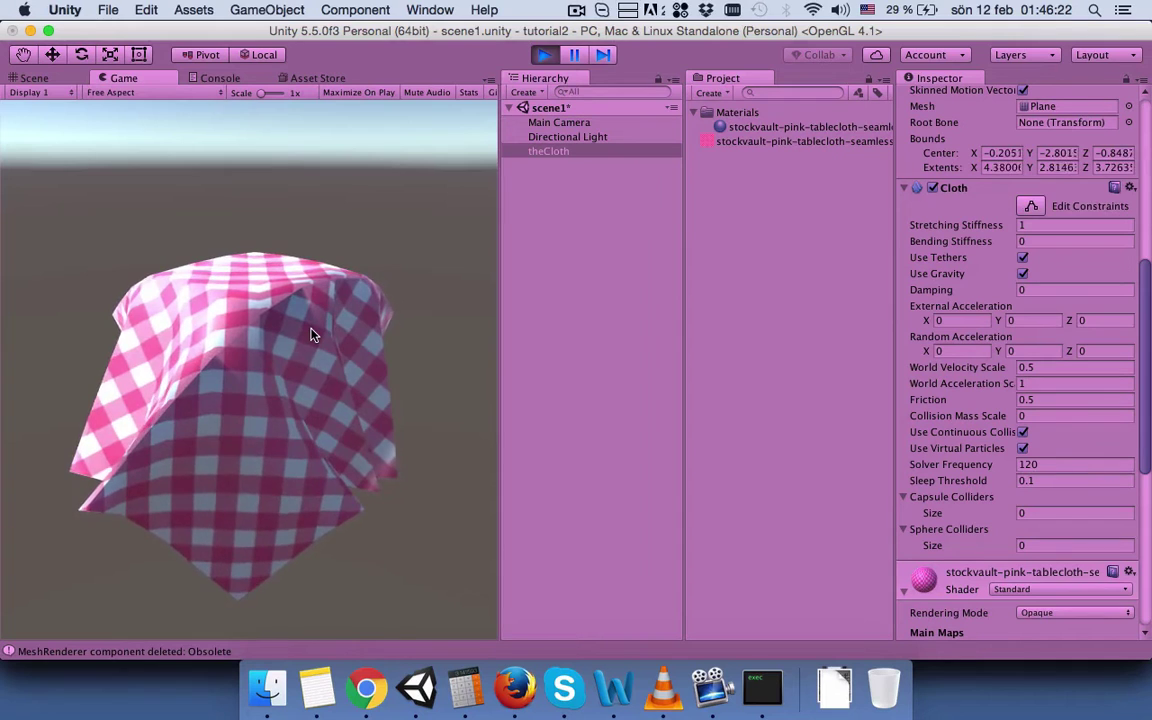
{"action": "left_click", "coordinate": [544, 56]}
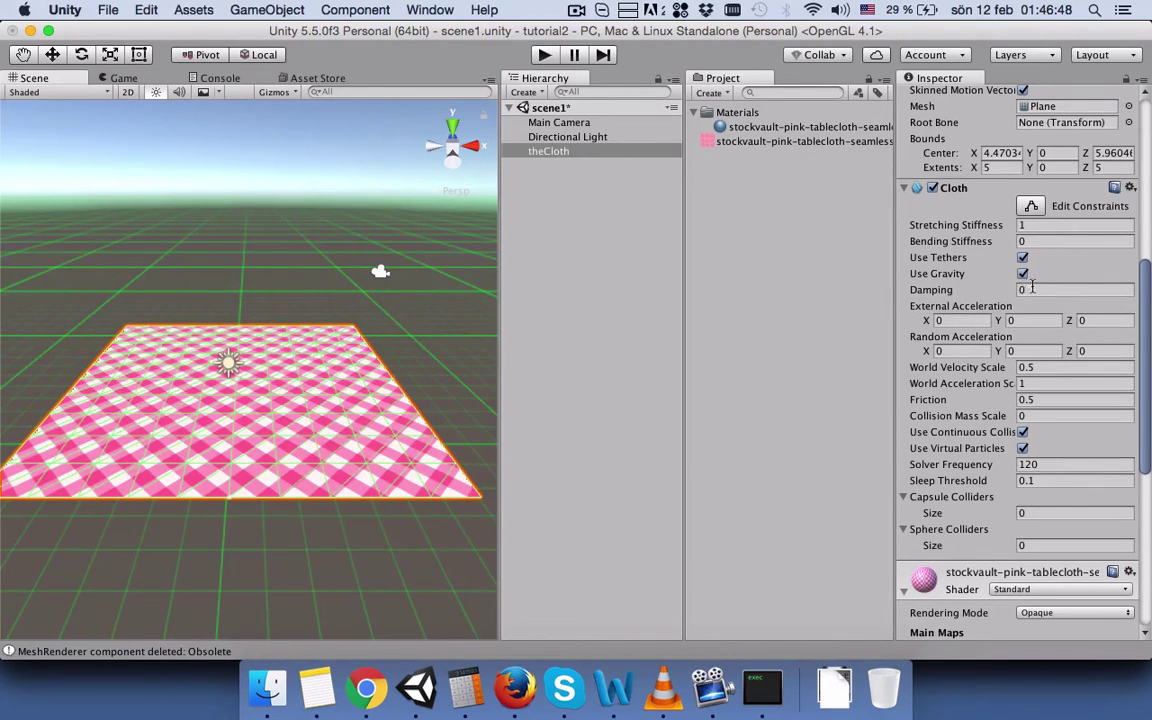
Lower Stretching Stiffness to 0.5, save the scene, and test it in play mode.
{"action": "left_click", "coordinate": [1030, 225]}
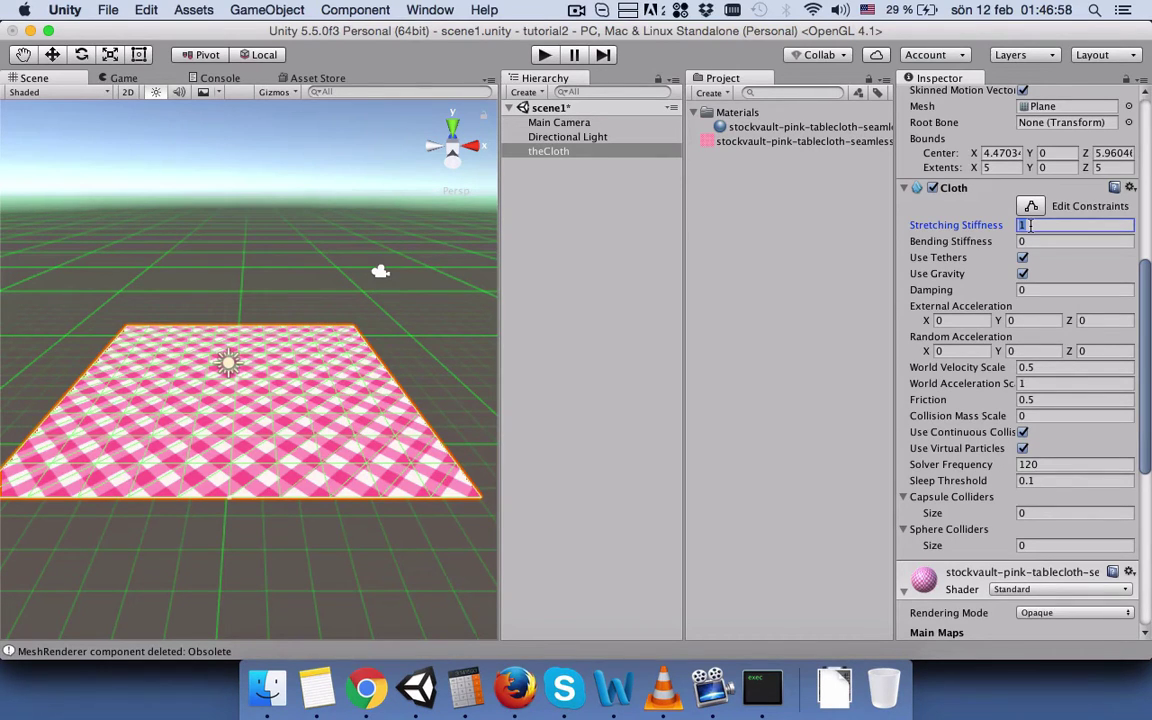
{"action": "type", "text": "0"}
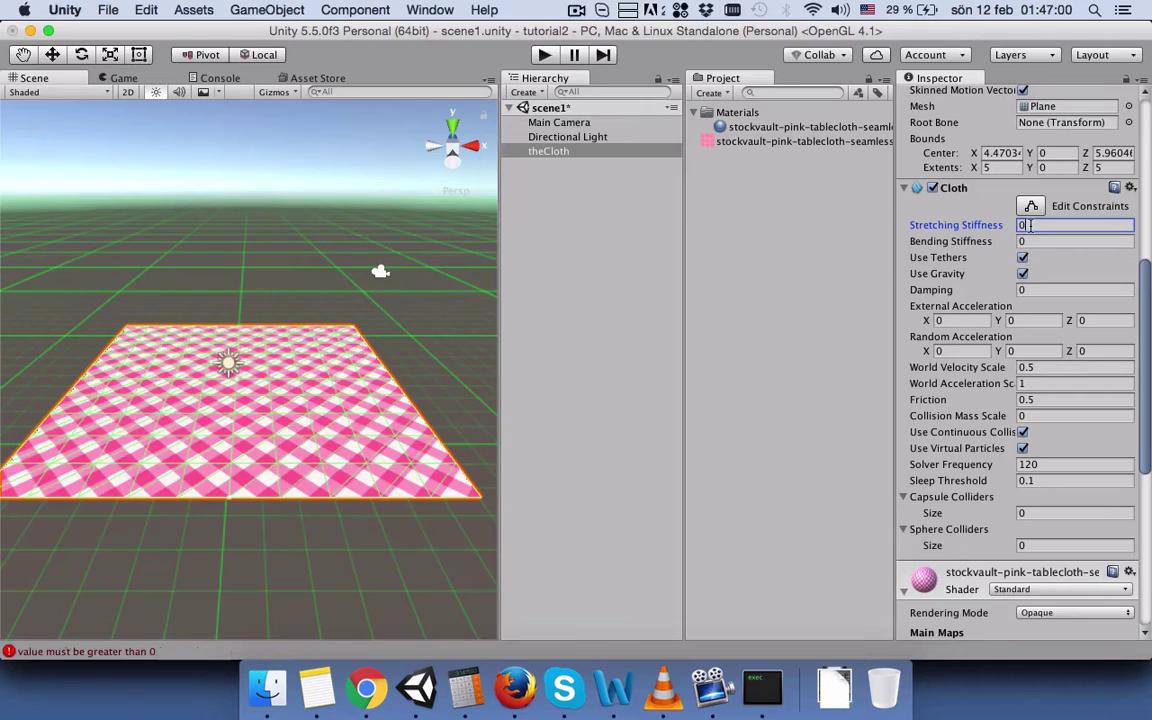
{"action": "type", "text": ".2"}
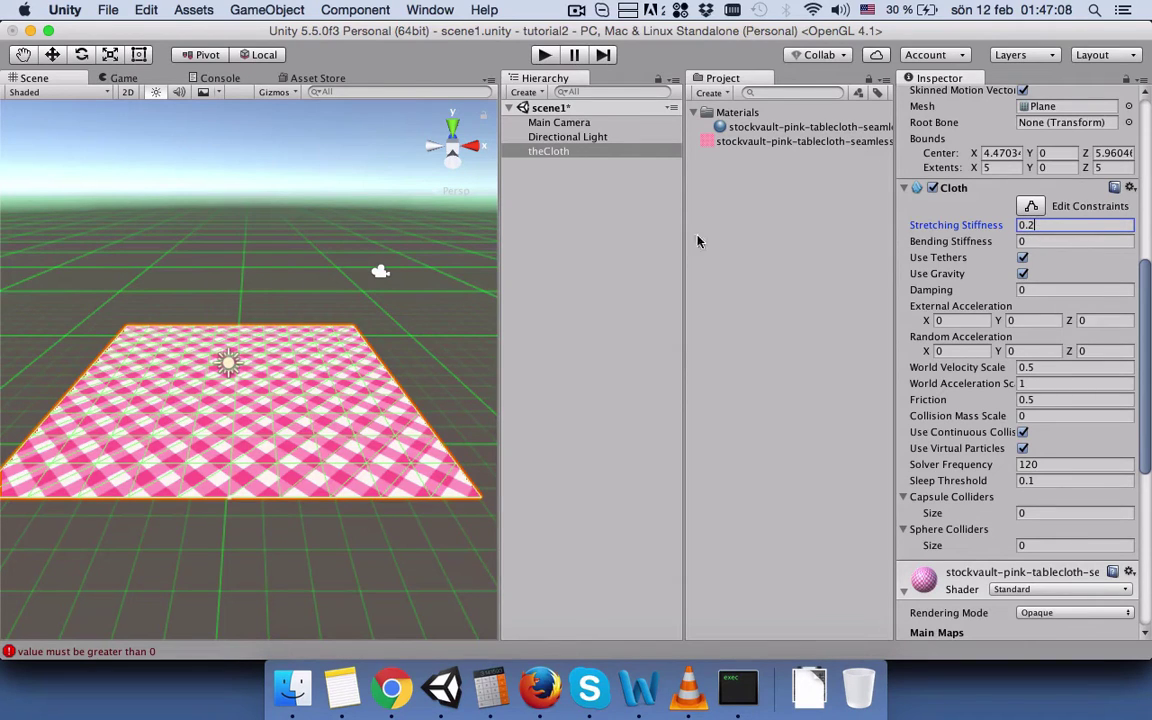
{"action": "key", "text": "super+s"}
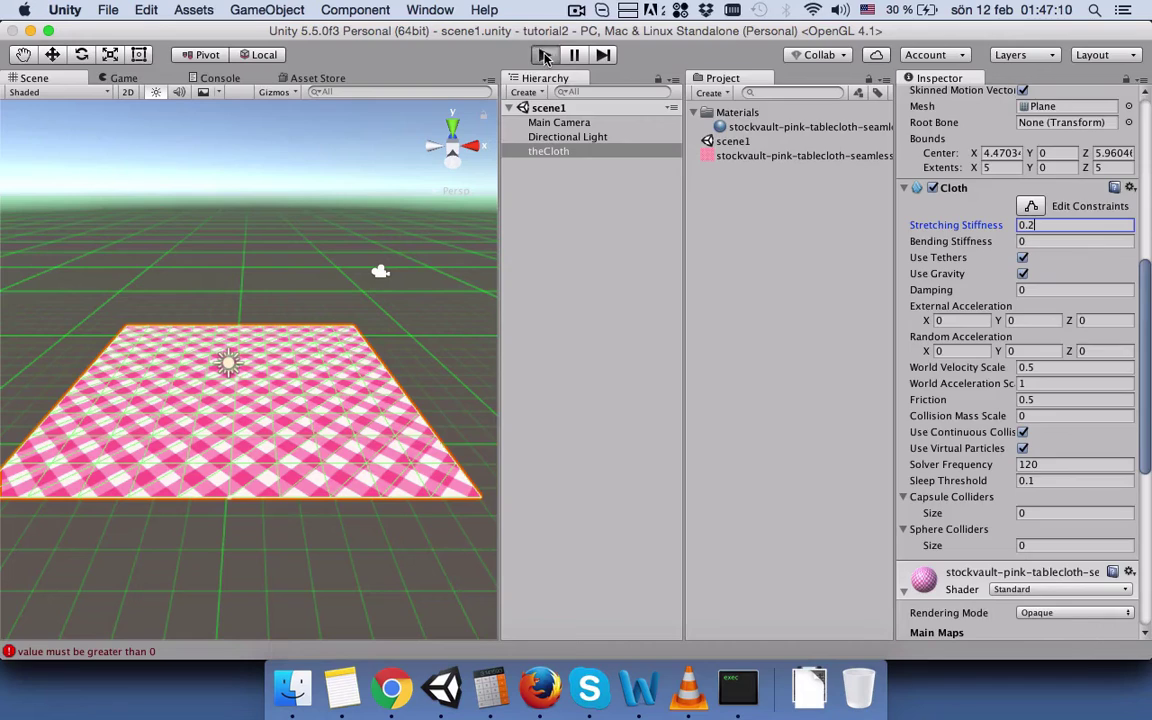
{"action": "key", "text": "super+p"}
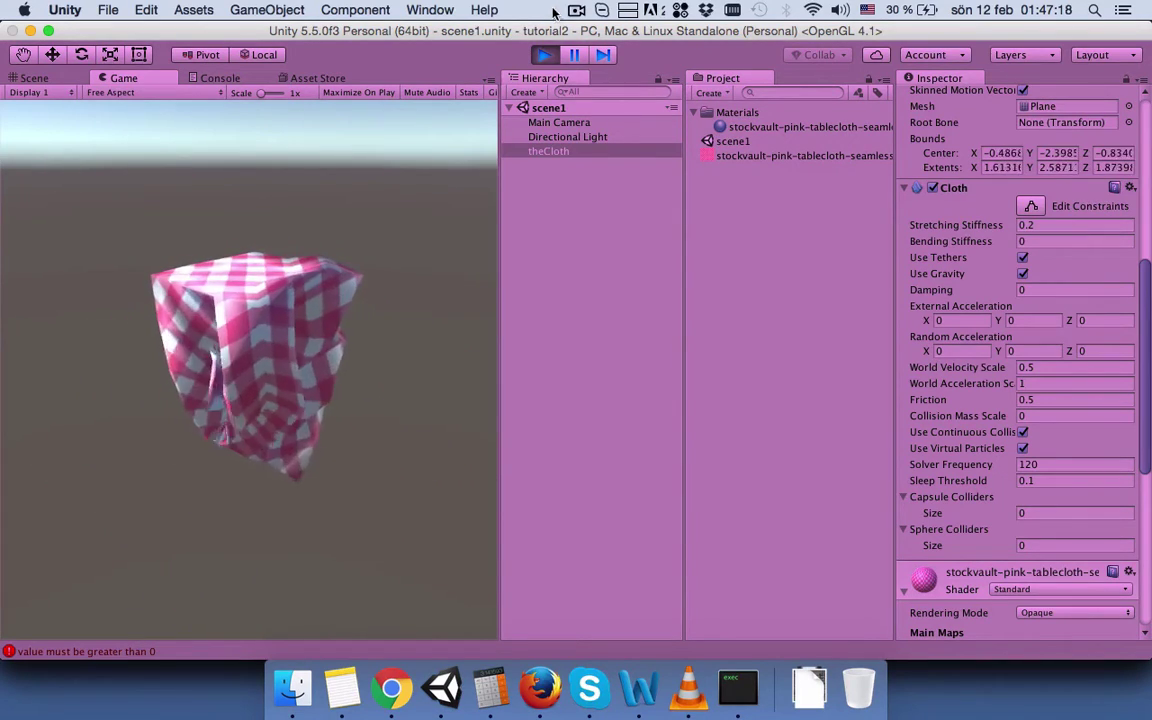
{"action": "left_click", "coordinate": [543, 54]}
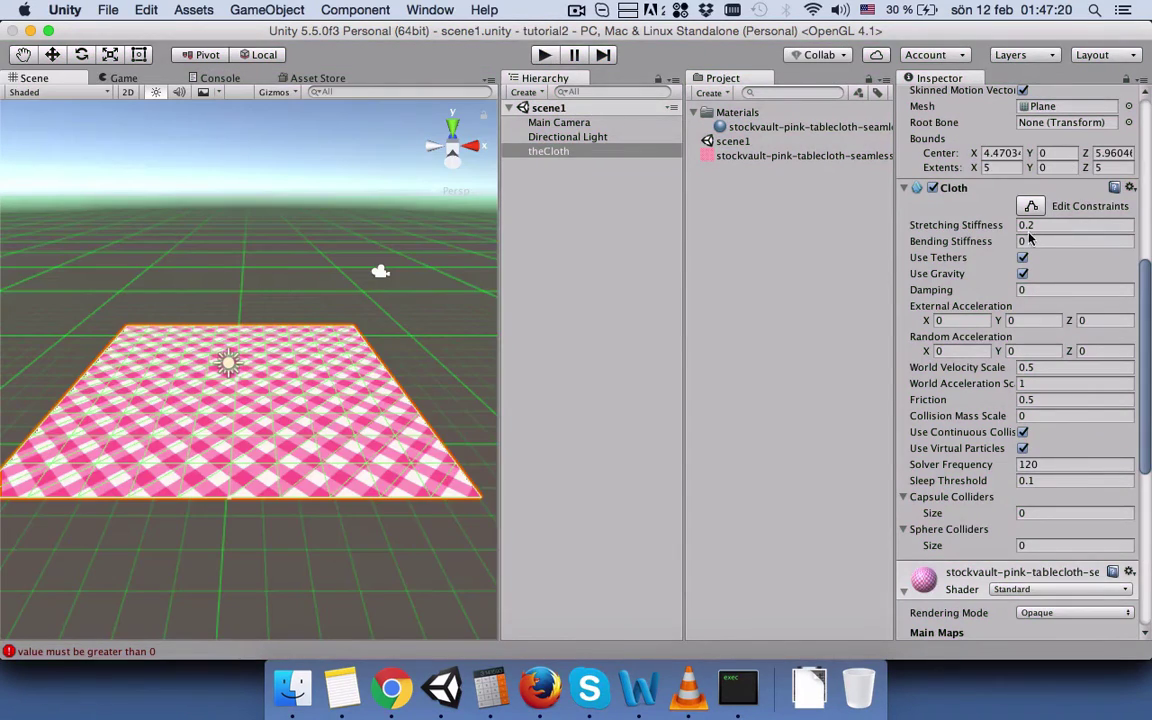
Re-edit Stretching Stiffness, save, and run another drape test with stiffness 0.5.
{"action": "left_click", "coordinate": [1043, 227]}
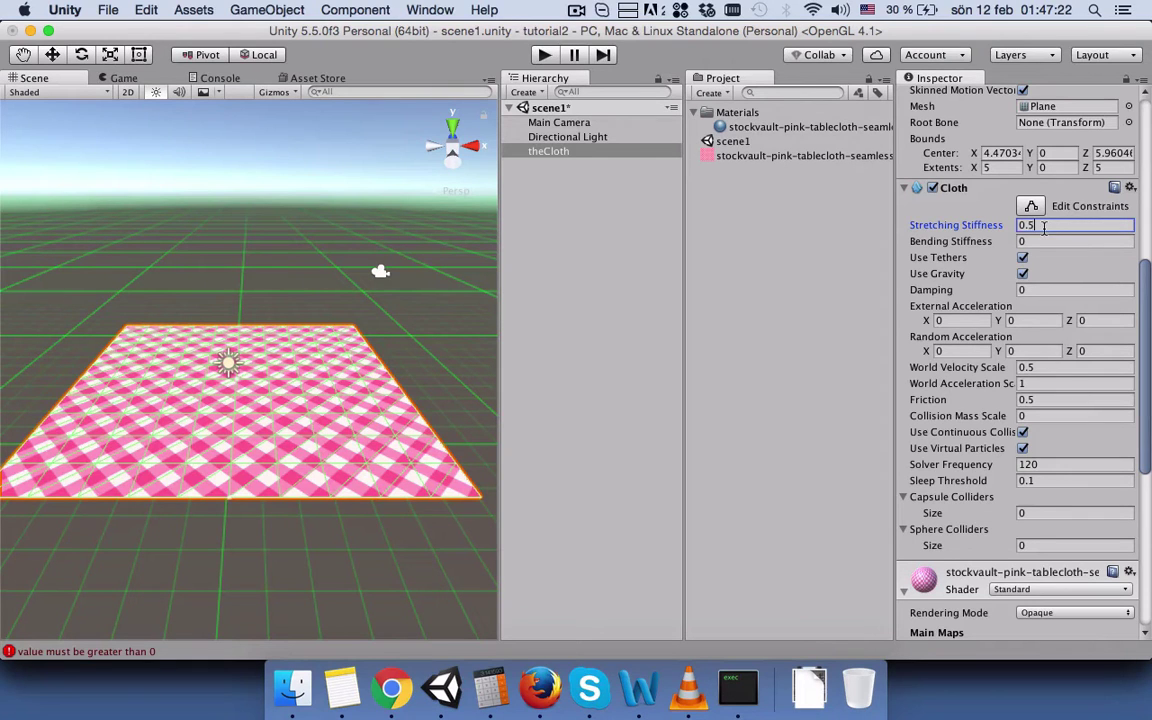
{"action": "key", "text": "super+s"}
{"action": "left_click", "coordinate": [543, 54]}
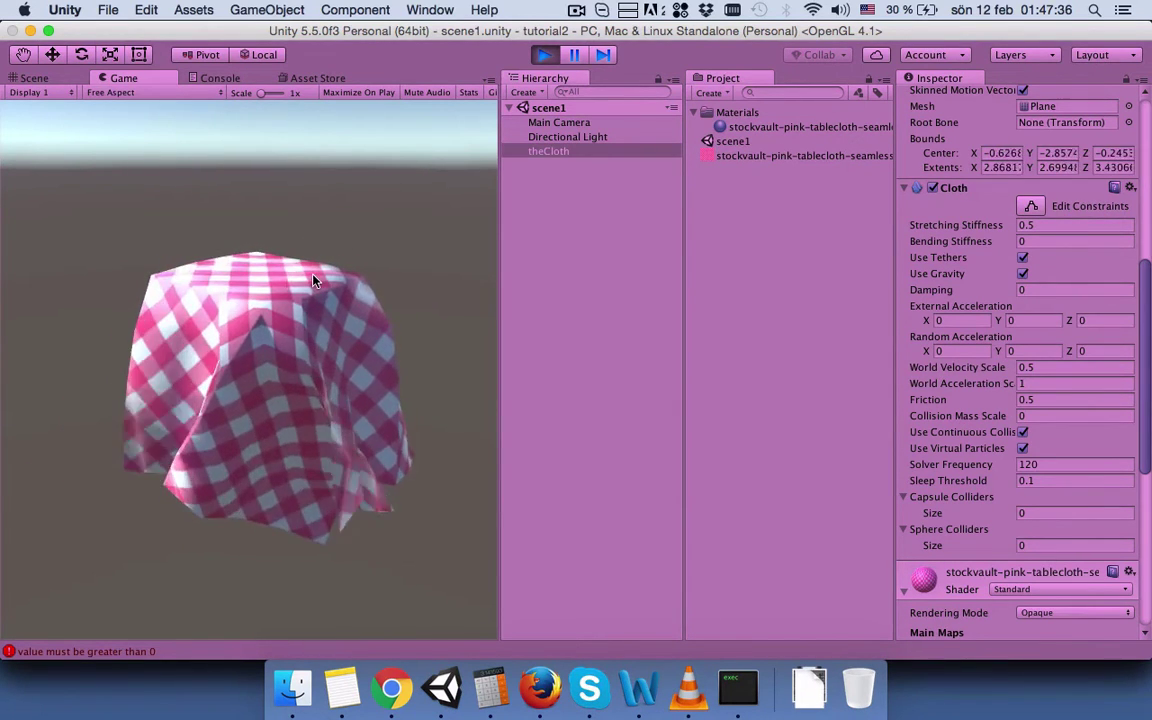
{"action": "left_click", "coordinate": [543, 55]}
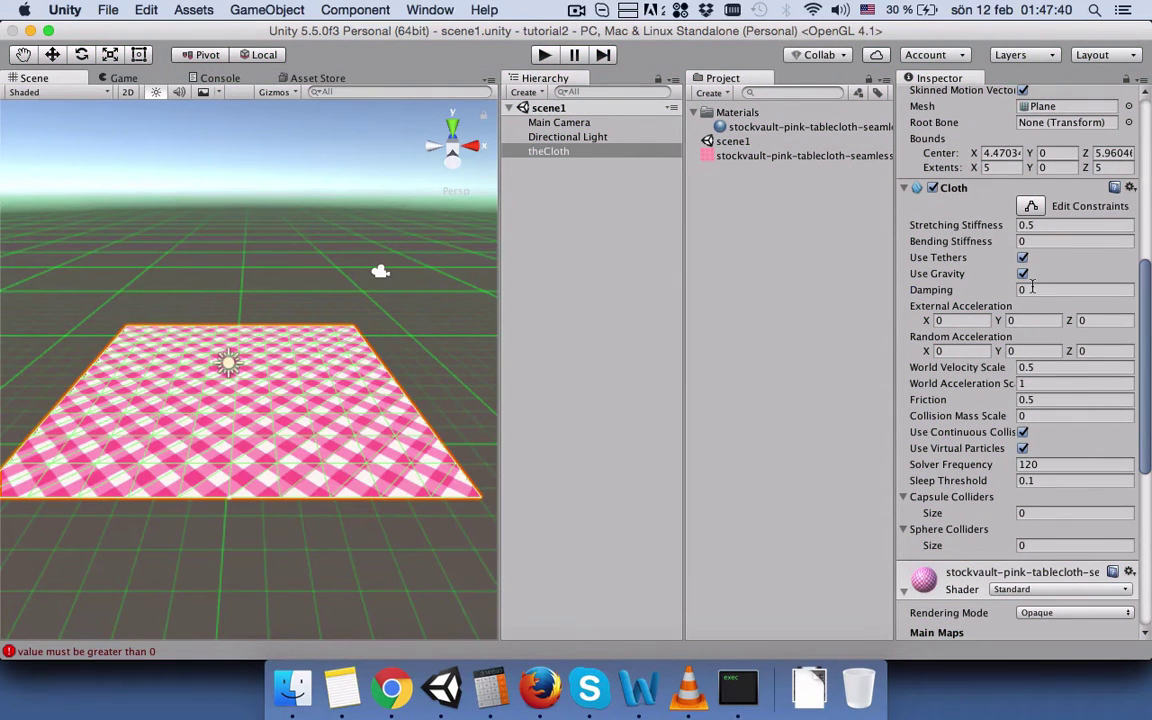
Set the cloth's Damping to 1, save the scene, and run a drape test.
{"action": "left_click", "coordinate": [1054, 287]}
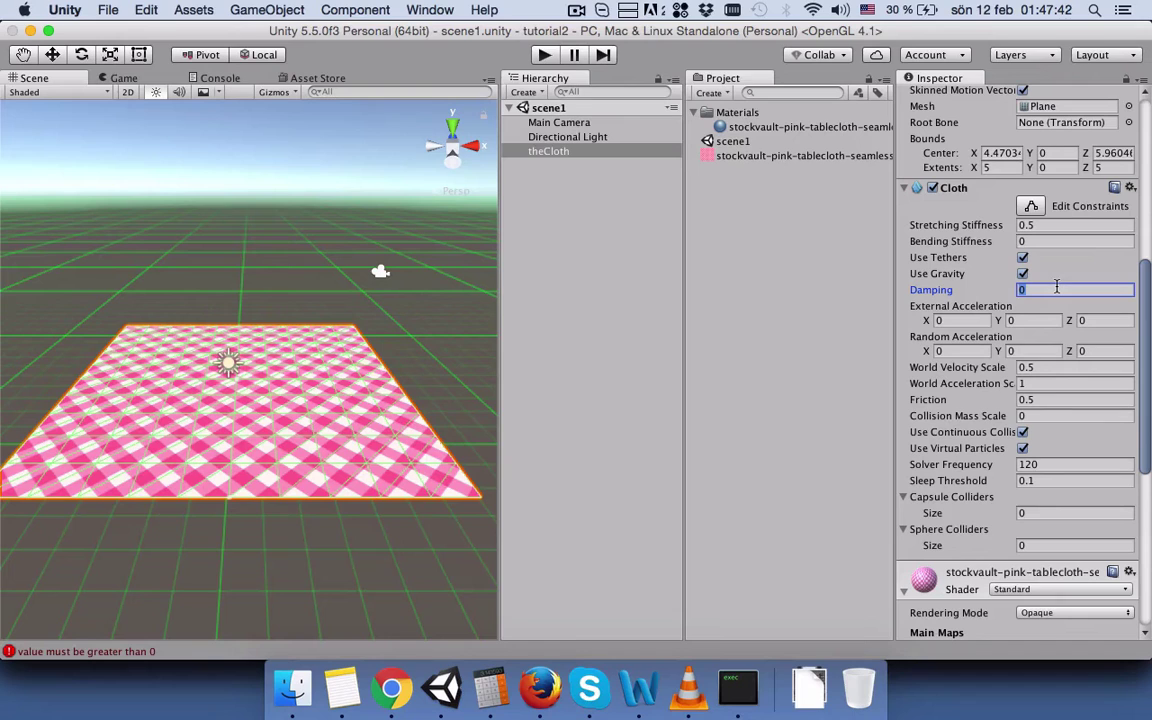
{"action": "key", "text": "super+s"}
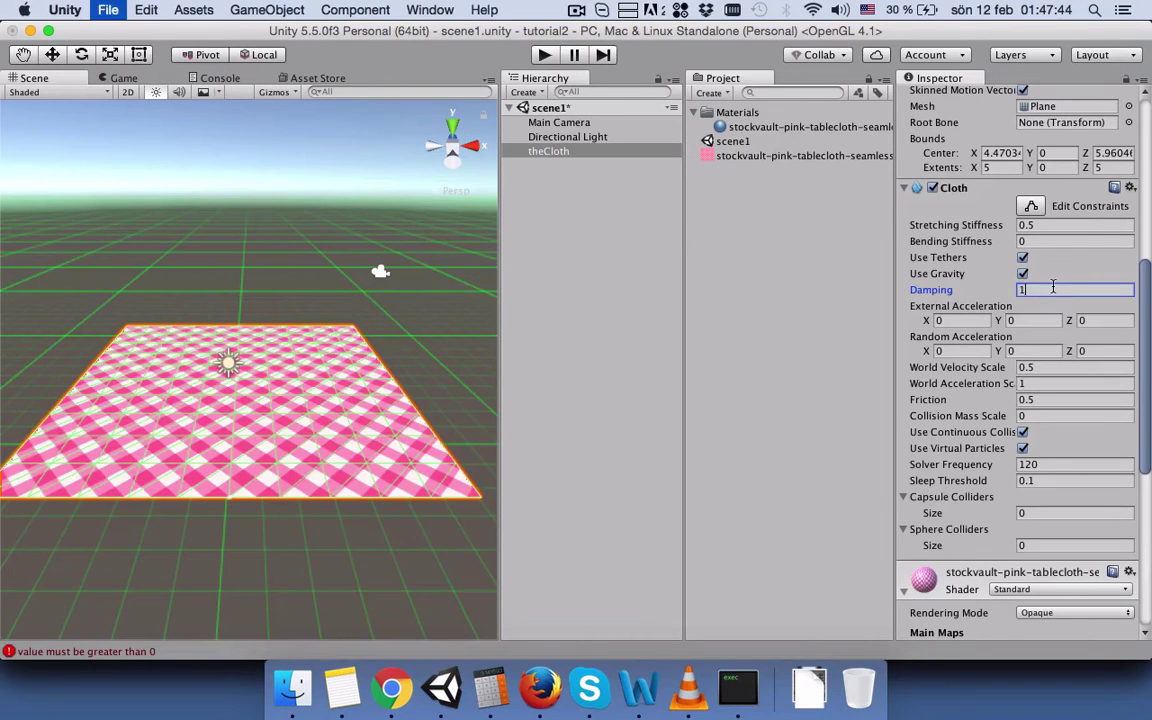
{"action": "left_click", "coordinate": [544, 56]}
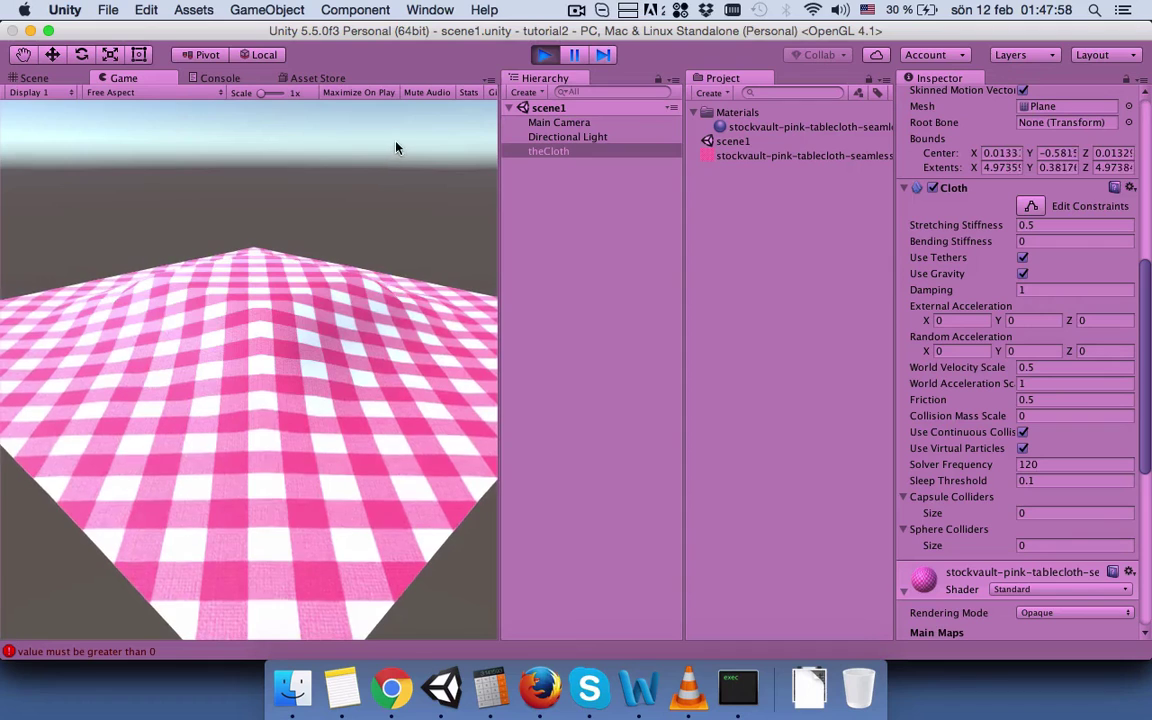
{"action": "left_click", "coordinate": [543, 54]}
Change Damping to 0.5 and run another drape test.
{"action": "left_click", "coordinate": [1037, 289]}
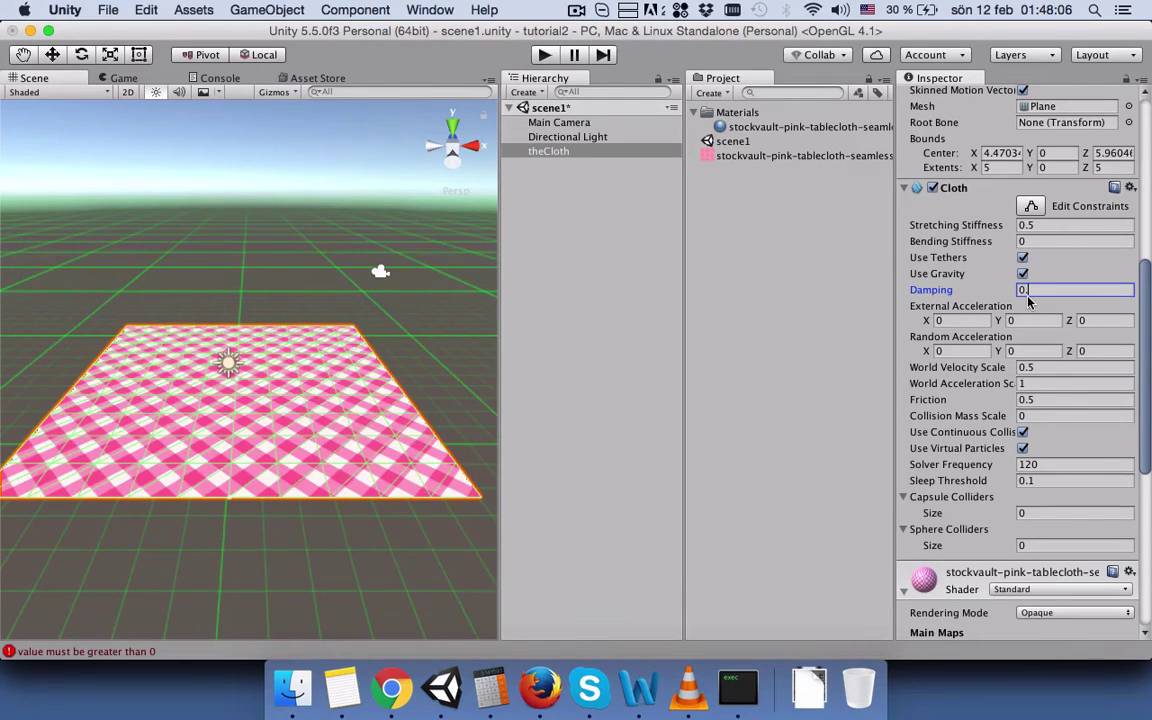
{"action": "left_click", "coordinate": [544, 56]}
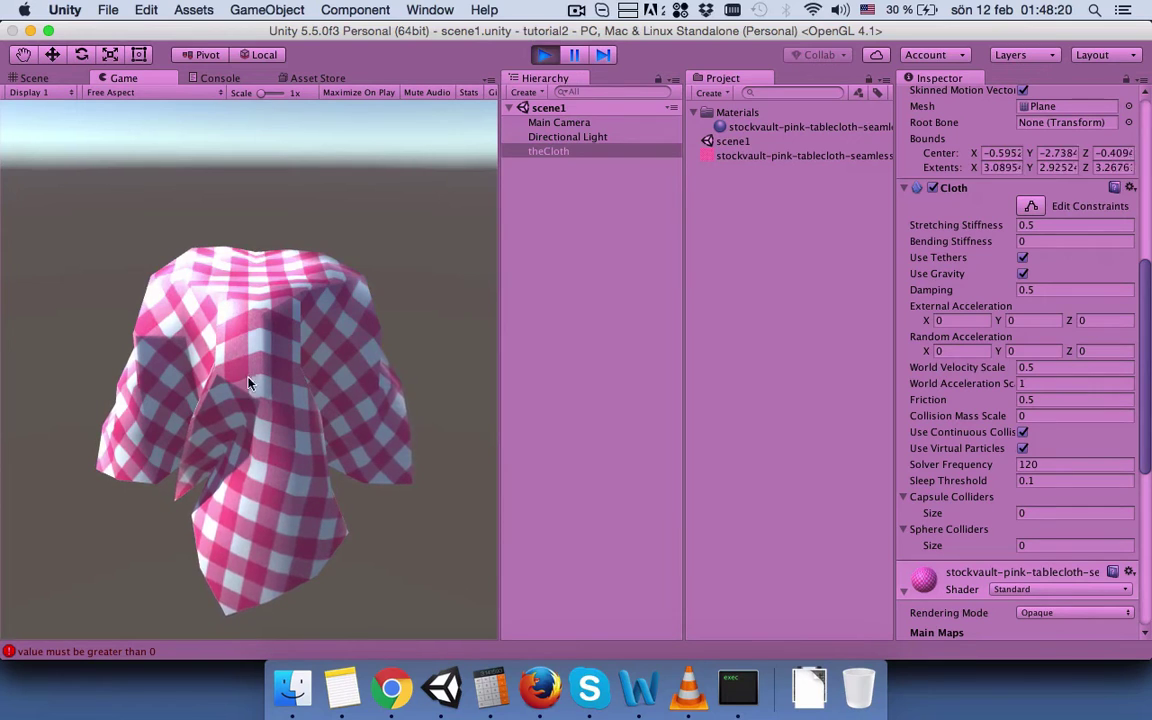
{"action": "left_click", "coordinate": [543, 55]}
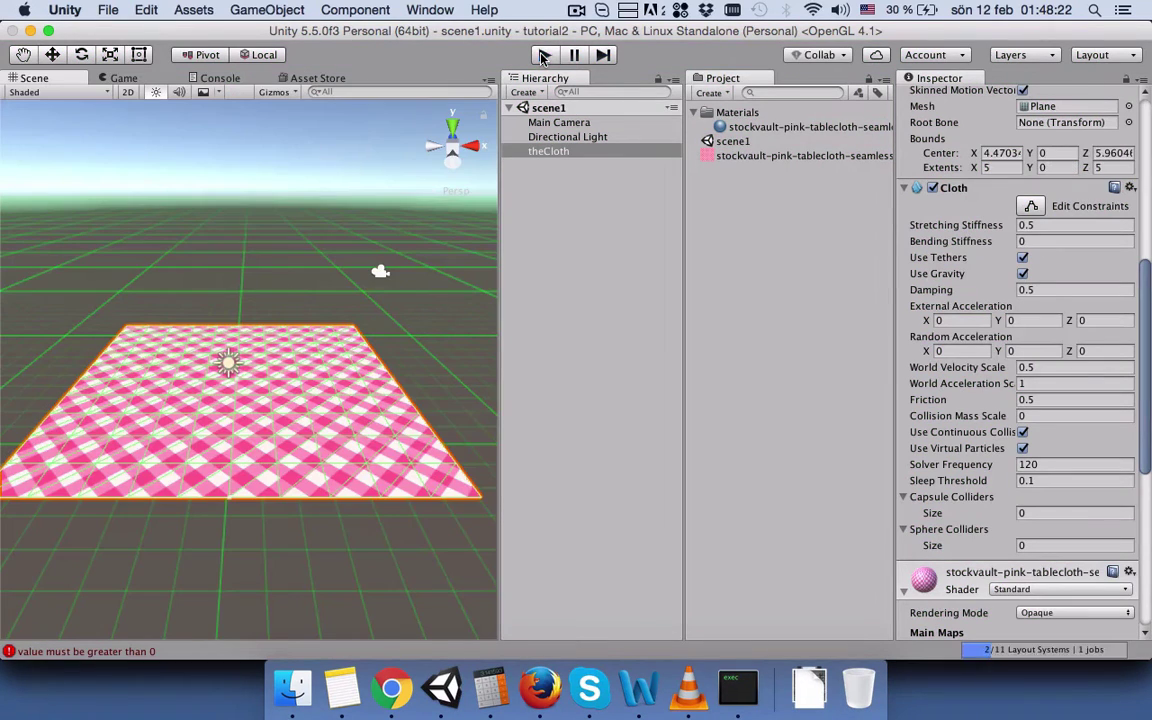
From a Top view, paint cloth vertices with Max Distance 0.2 constraints.
{"action": "scroll", "coordinate": [985, 257], "scroll_direction": "up", "scroll_amount": 1}
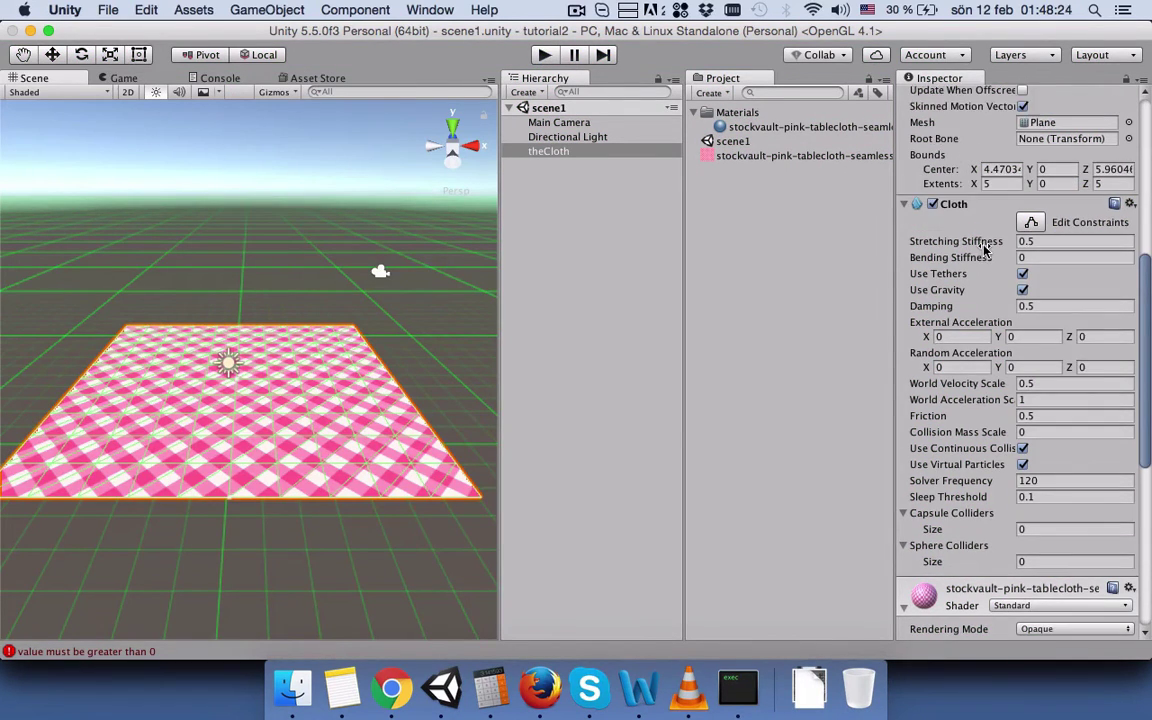
{"action": "left_click", "coordinate": [1030, 223]}
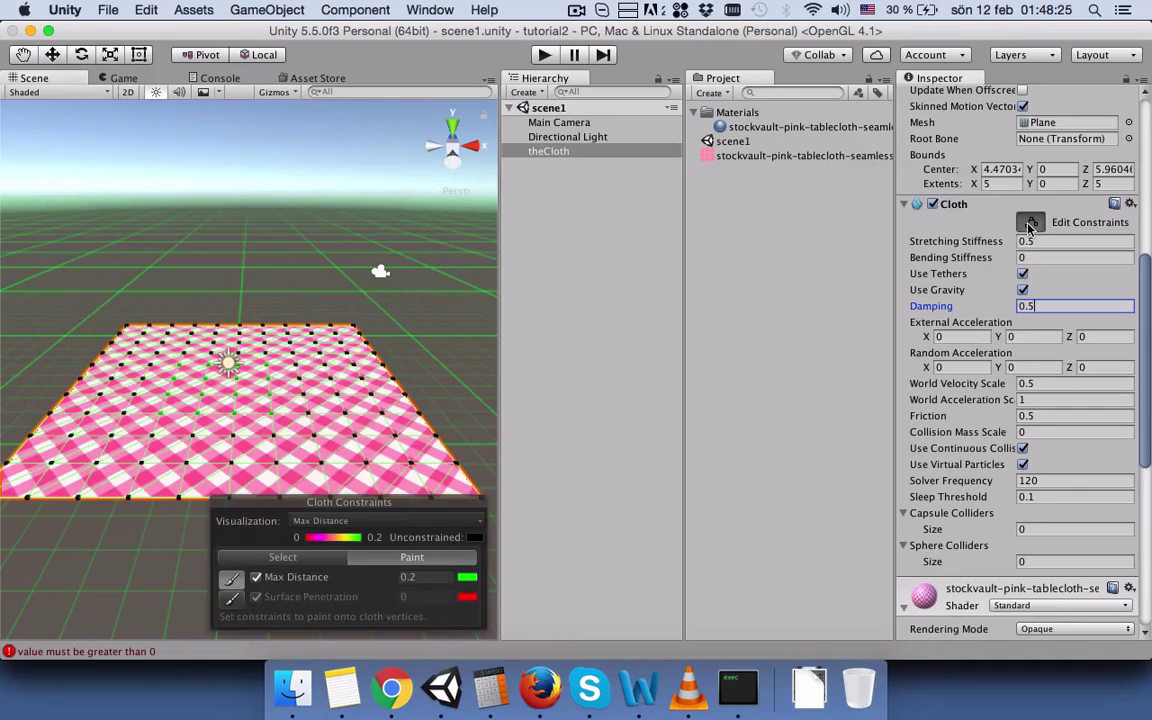
{"action": "right_click", "coordinate": [453, 150]}
{"action": "left_click", "coordinate": [477, 196]}
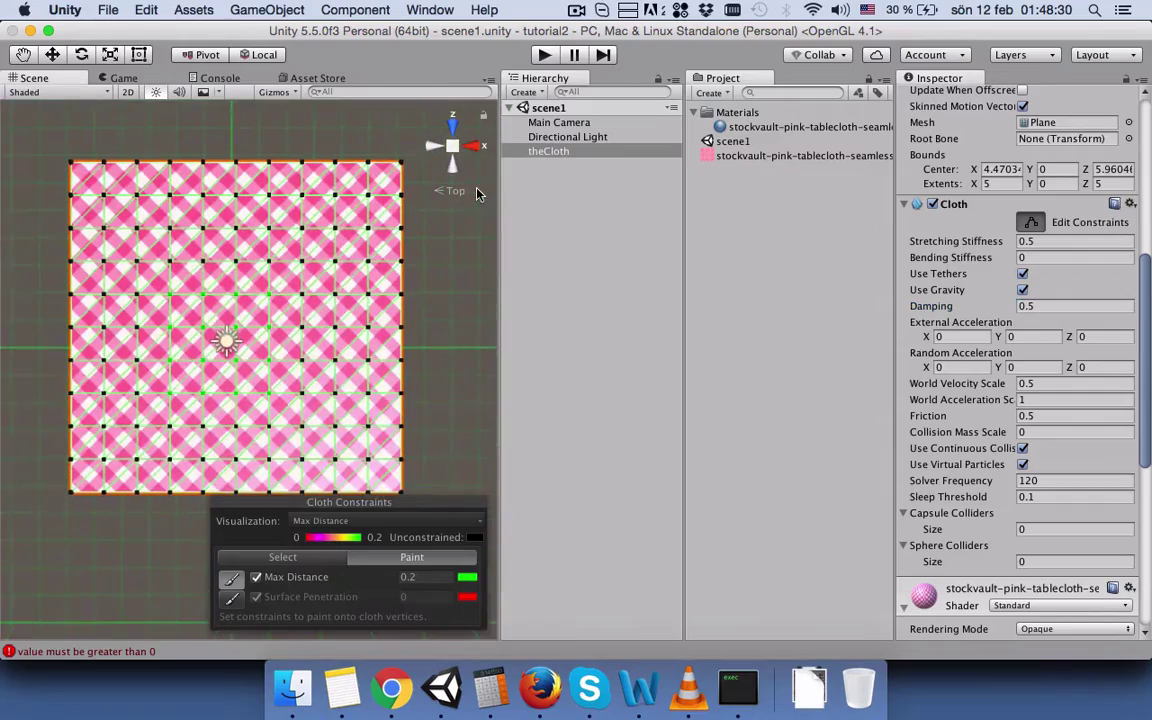
{"action": "scroll", "coordinate": [138, 346], "scroll_direction": "up", "scroll_amount": 3}
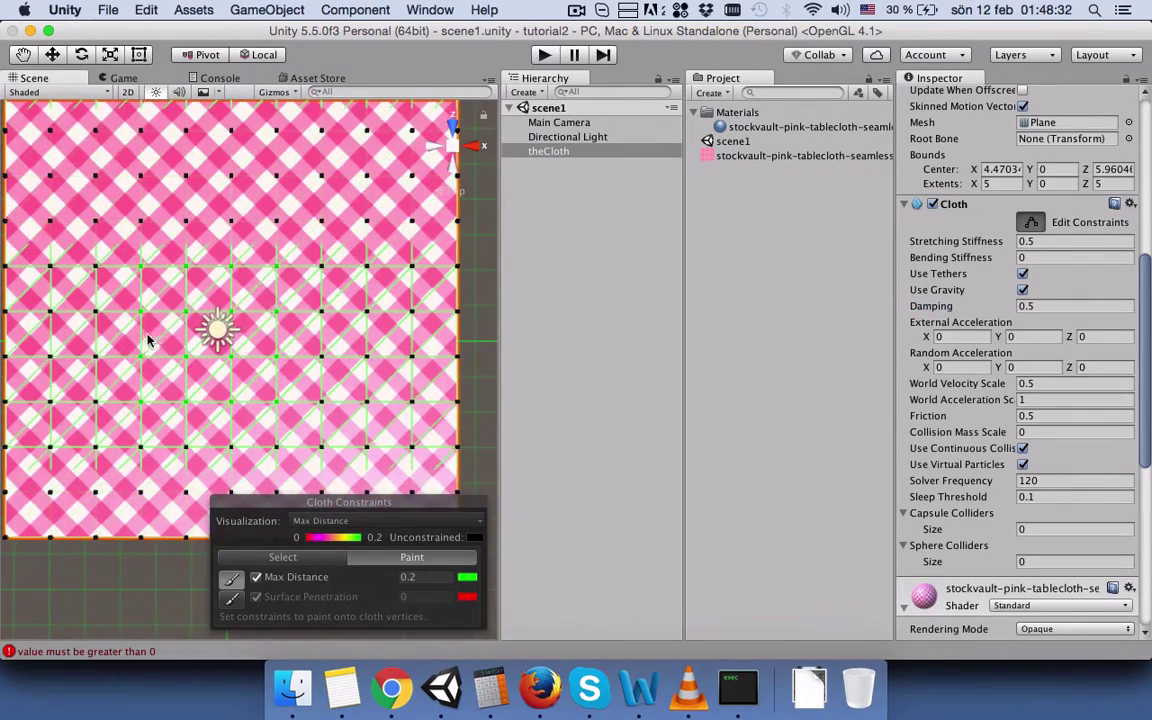
{"action": "scroll", "coordinate": [147, 341], "scroll_direction": "down", "scroll_amount": 2}
{"action": "scroll", "coordinate": [120, 355], "scroll_direction": "up", "scroll_amount": 2}
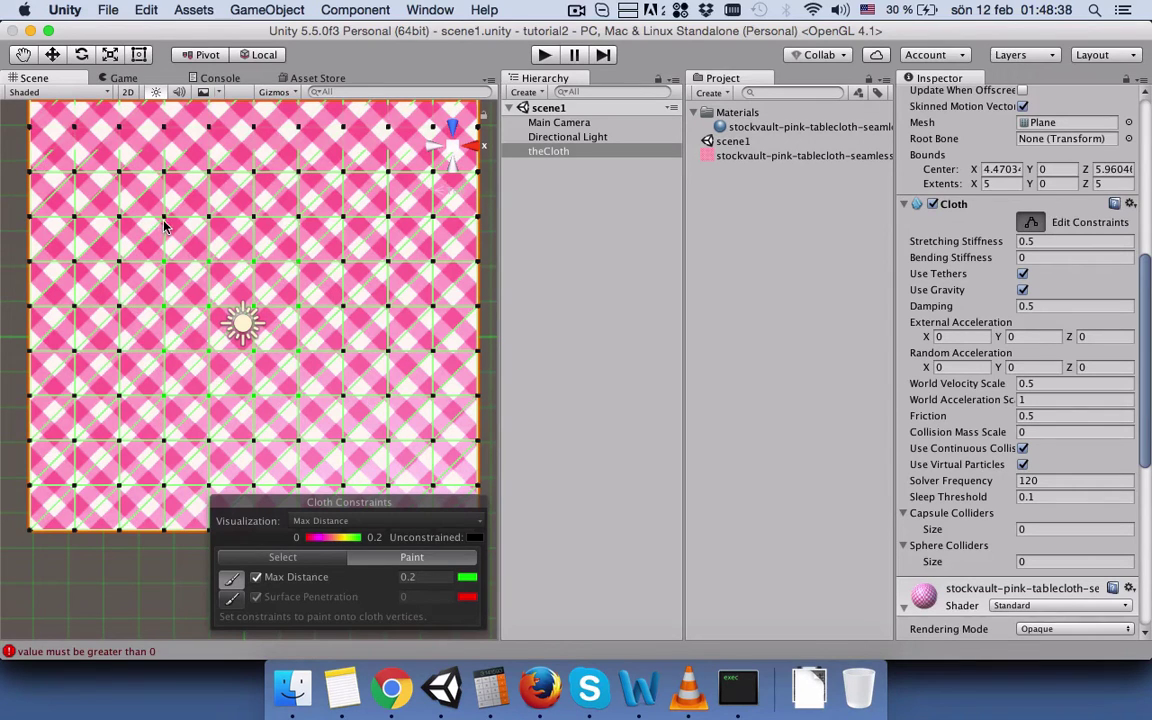
{"action": "scroll", "coordinate": [170, 250], "scroll_direction": "down", "scroll_amount": 3}
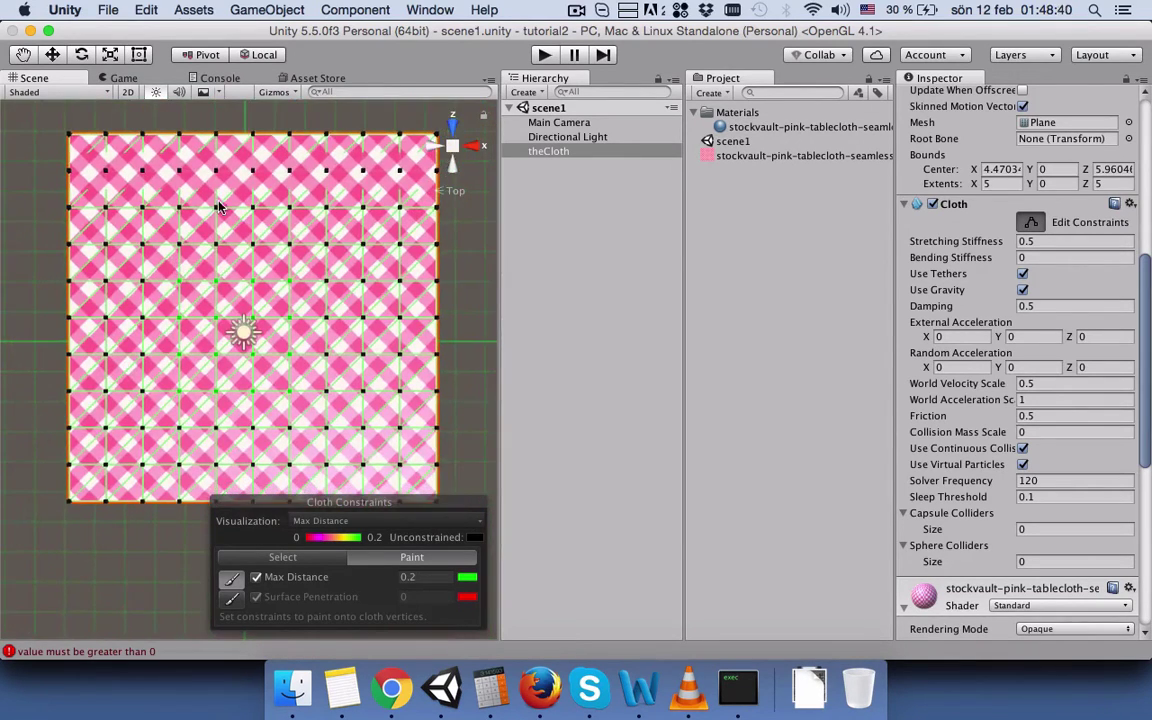
{"action": "scroll", "coordinate": [220, 207], "scroll_direction": "up", "scroll_amount": 2}
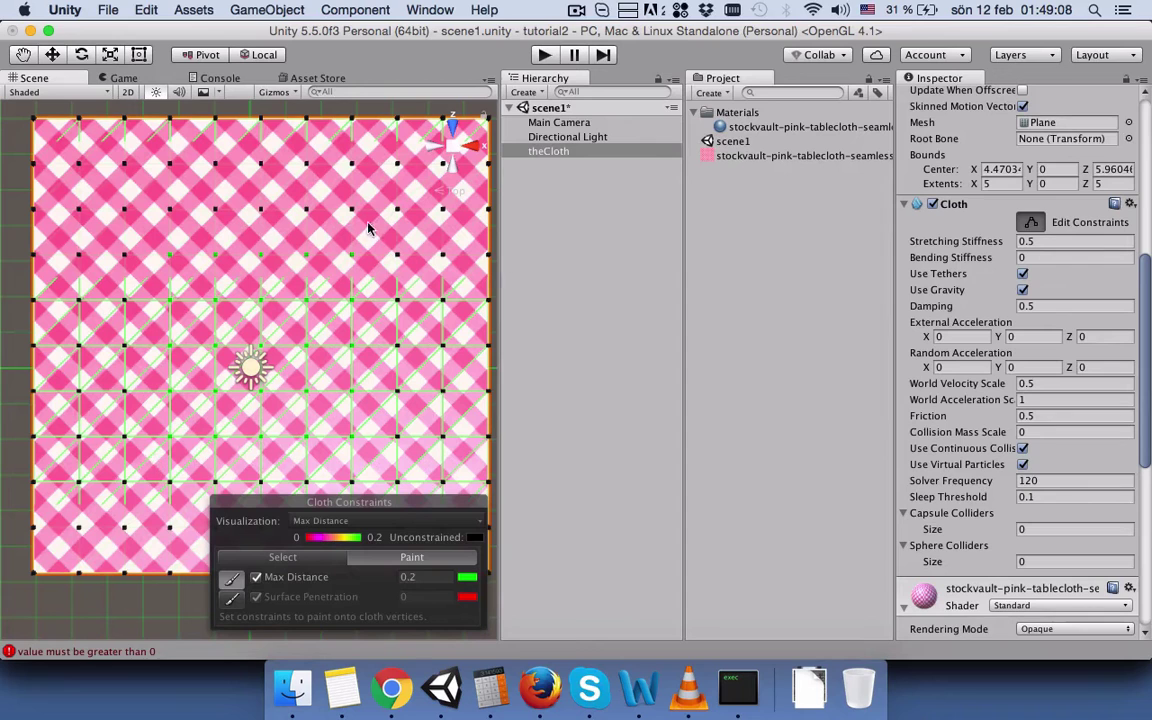
Return to Free perspective, clear the Console messages, and switch to the Game view.
{"action": "right_click", "coordinate": [452, 147]}
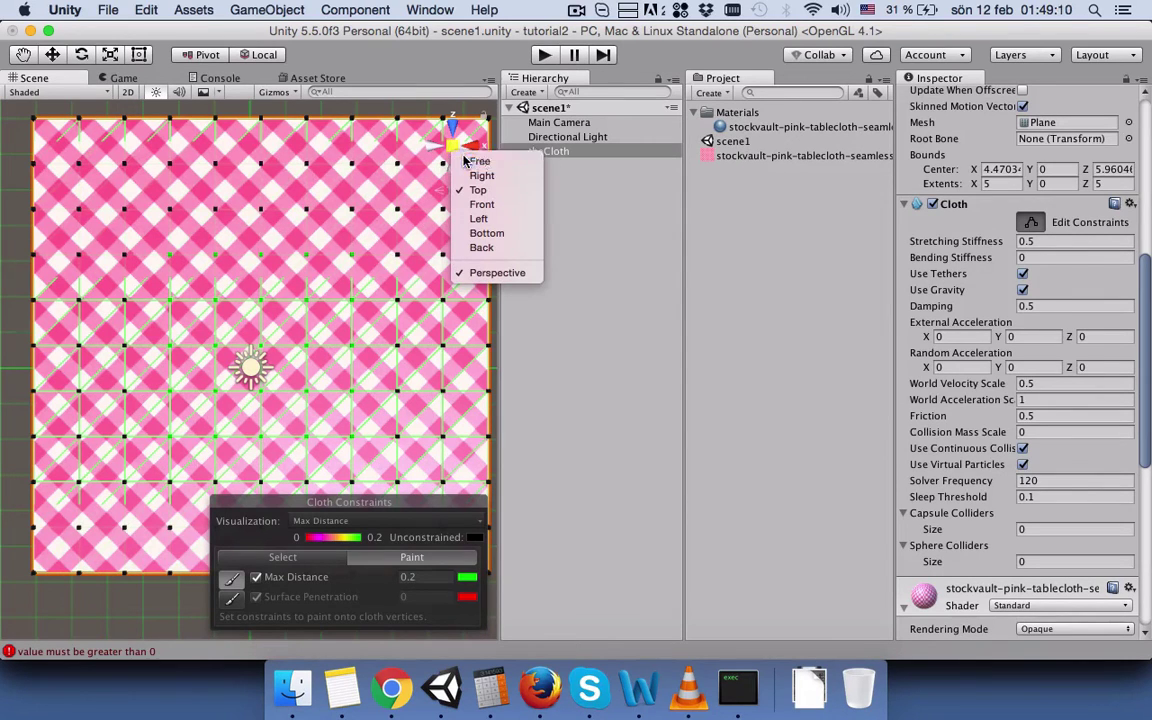
{"action": "left_click", "coordinate": [466, 161]}
{"action": "scroll", "coordinate": [358, 428], "scroll_direction": "down", "scroll_amount": 5}
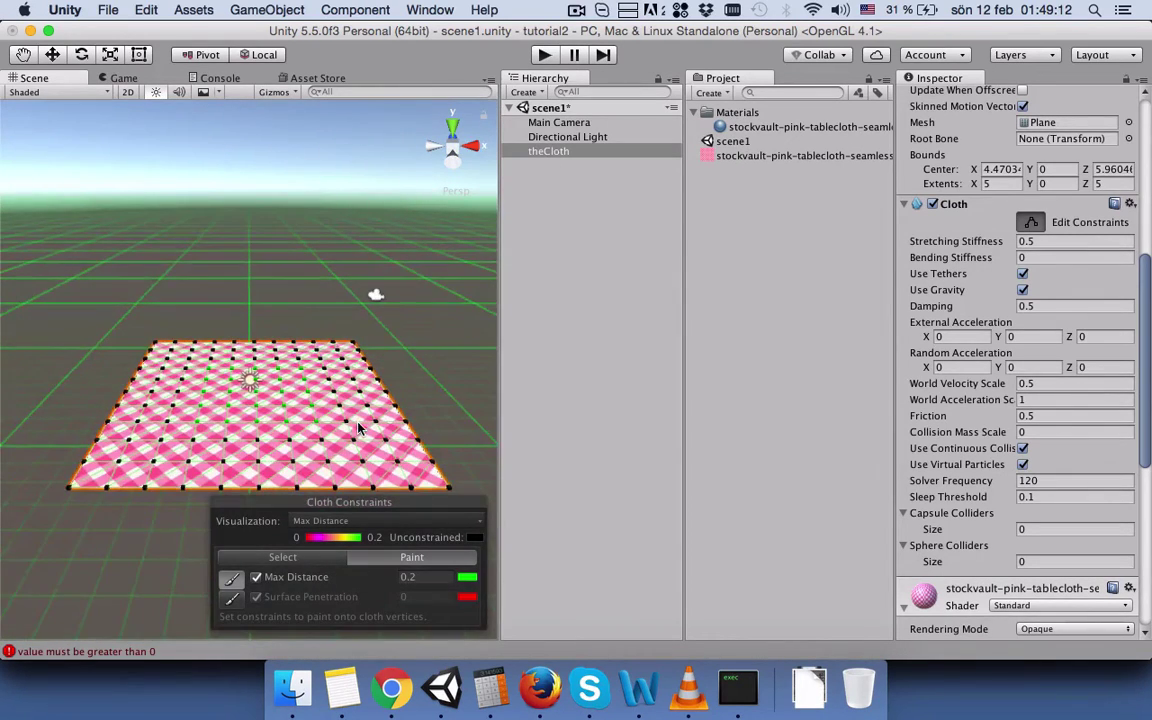
{"action": "scroll", "coordinate": [358, 428], "scroll_direction": "up", "scroll_amount": 2}
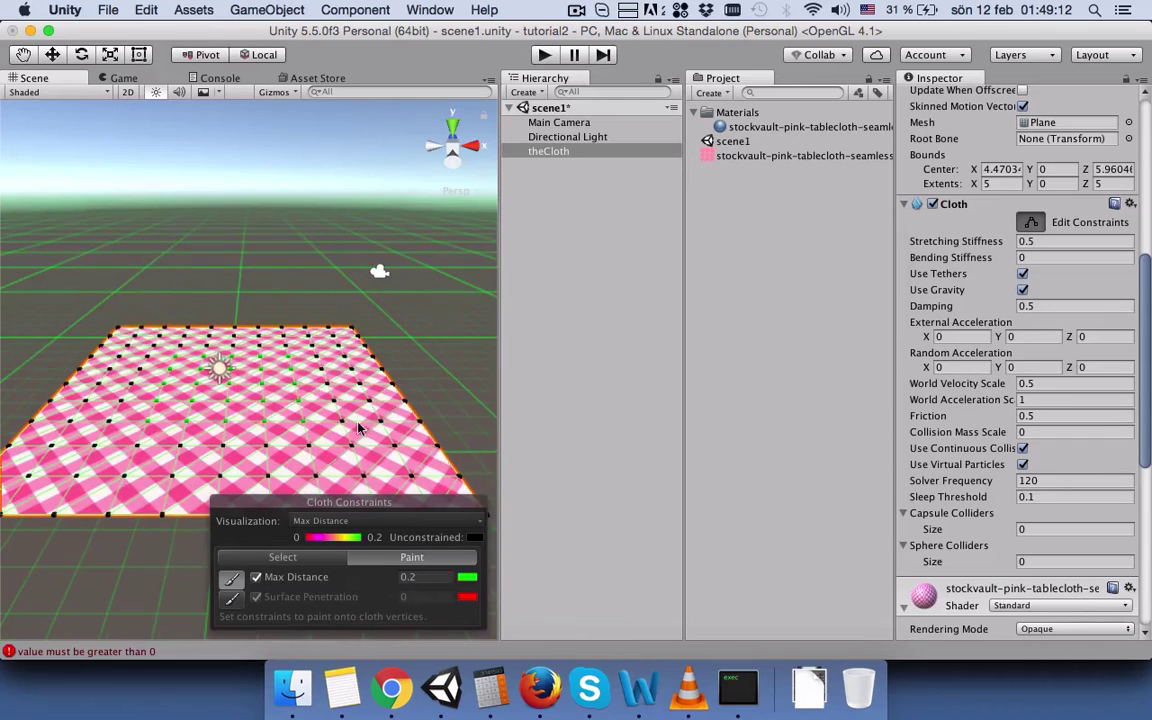
{"action": "left_click", "coordinate": [195, 77]}
{"action": "left_click", "coordinate": [20, 90]}
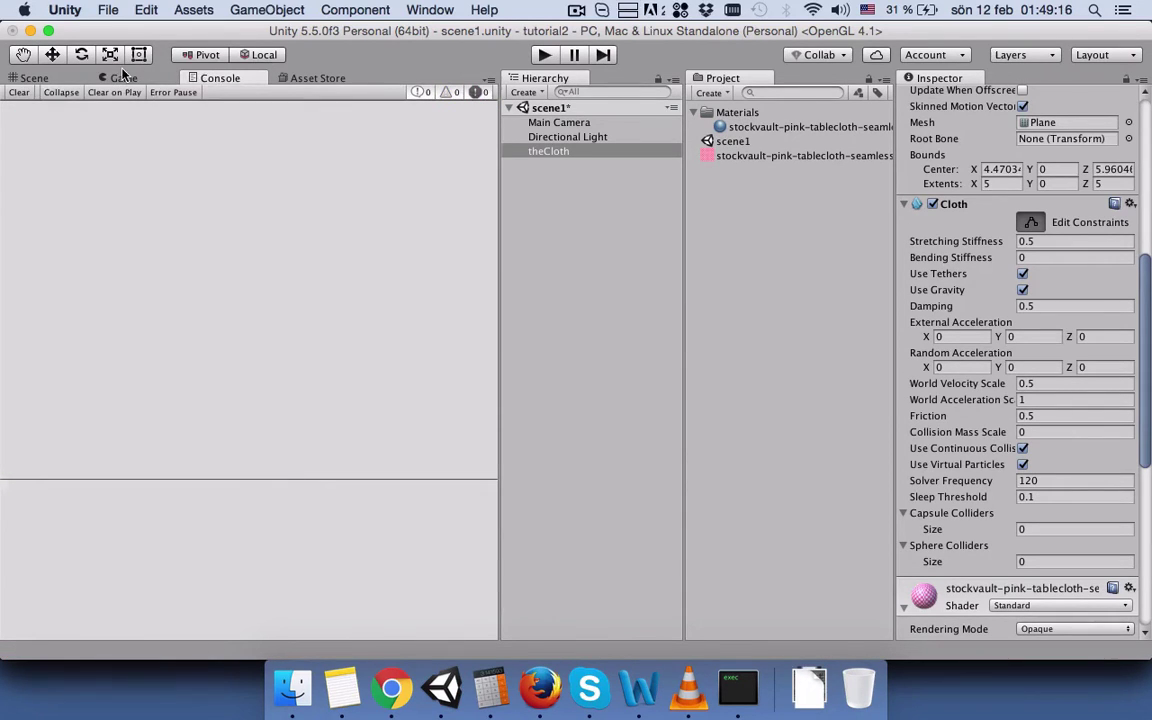
{"action": "left_click", "coordinate": [123, 77]}
Test-run the constrained cloth, then lower its Stretching Stiffness to 0.3.
{"action": "left_click", "coordinate": [543, 54]}
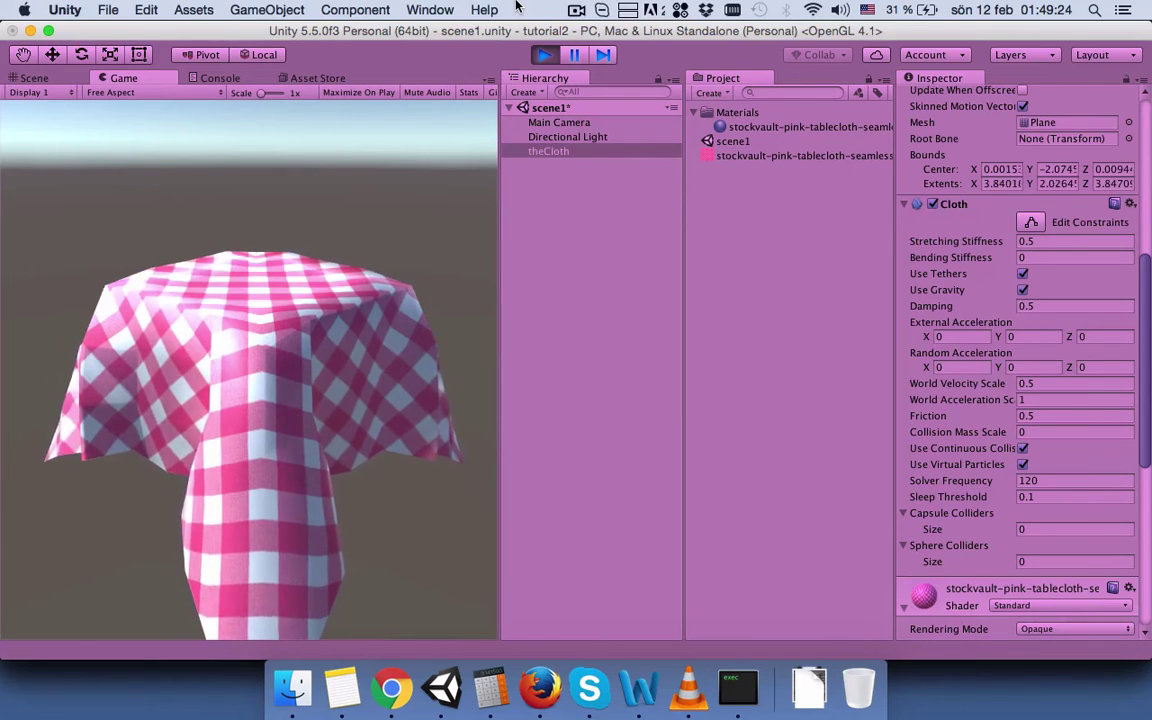
{"action": "left_click", "coordinate": [545, 56]}
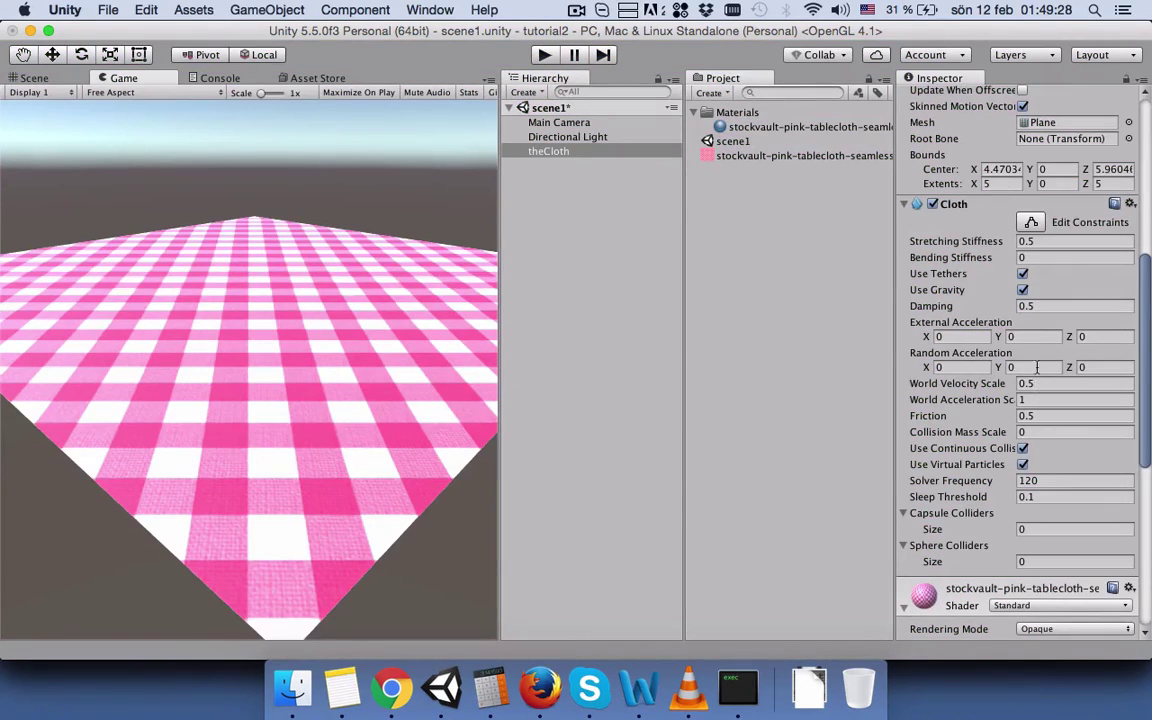
{"action": "left_click", "coordinate": [1048, 242]}
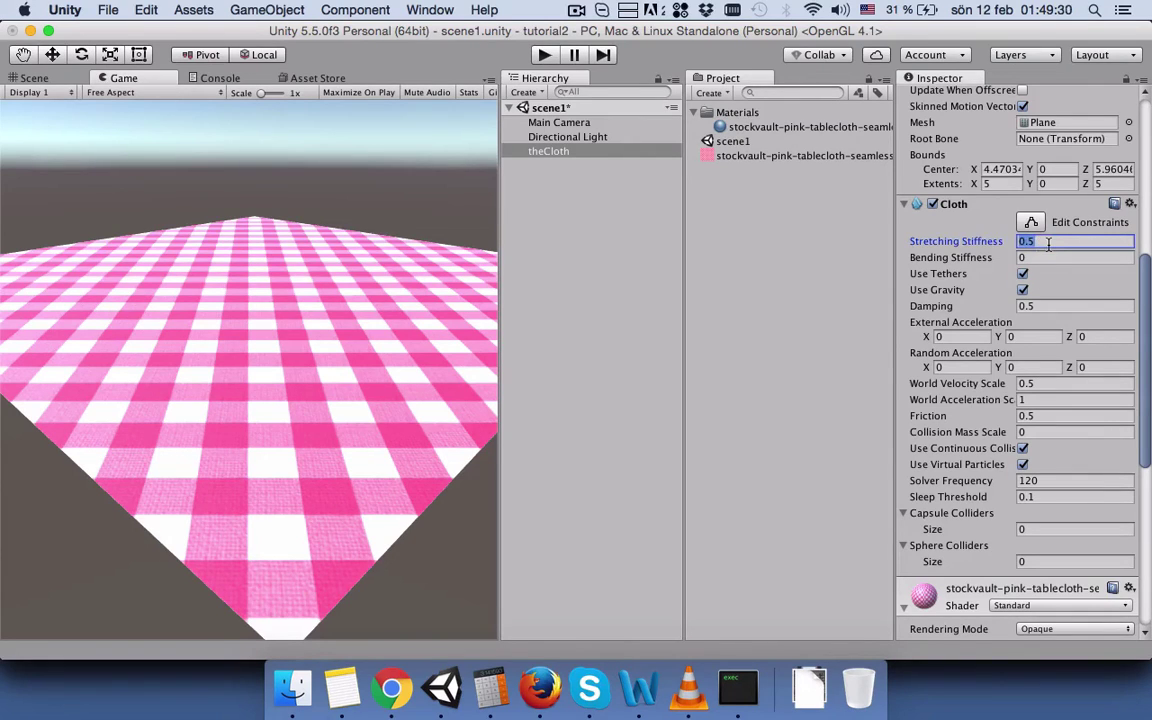
{"action": "key", "text": "BackSpace"}
{"action": "type", "text": "3"}
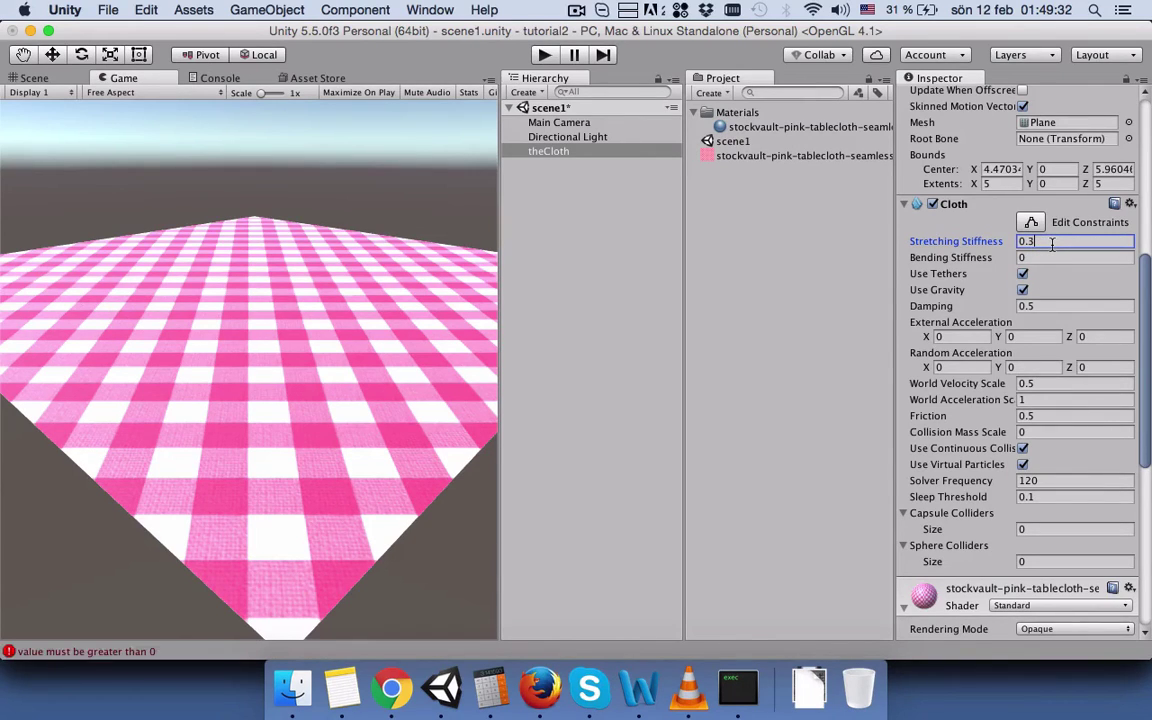
Test the softer cloth, clear the Console error, and run the scene again.
{"action": "left_click", "coordinate": [543, 57]}
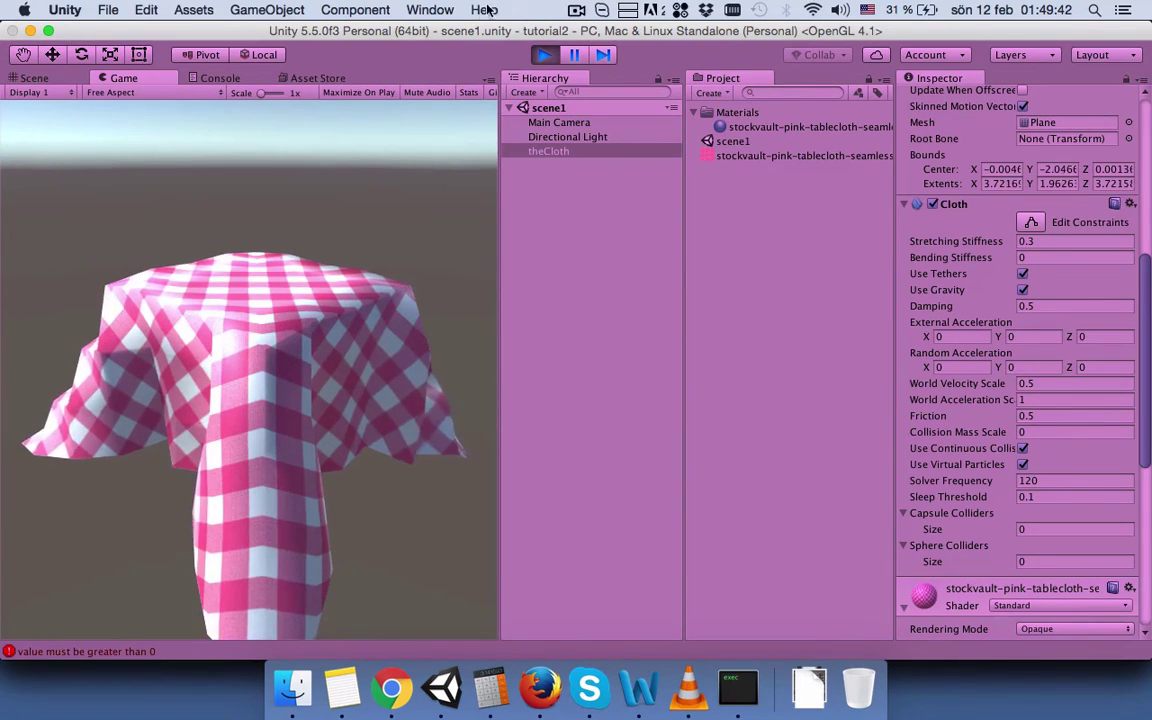
{"action": "left_click", "coordinate": [543, 56]}
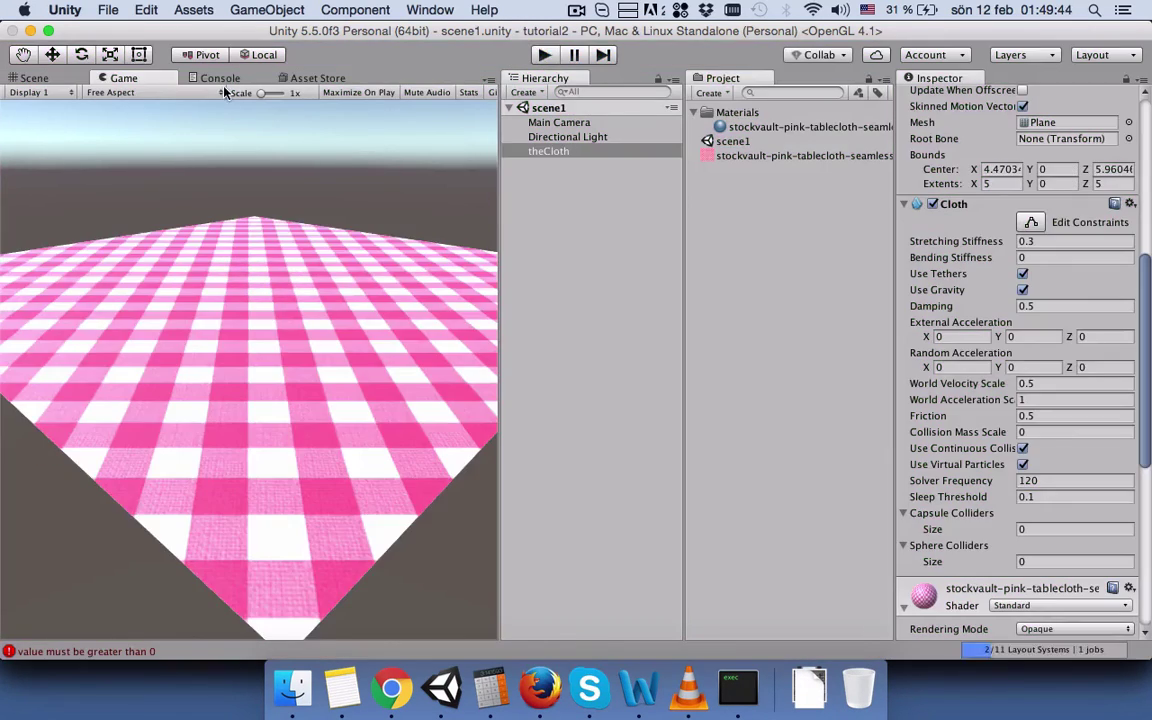
{"action": "left_click", "coordinate": [212, 78]}
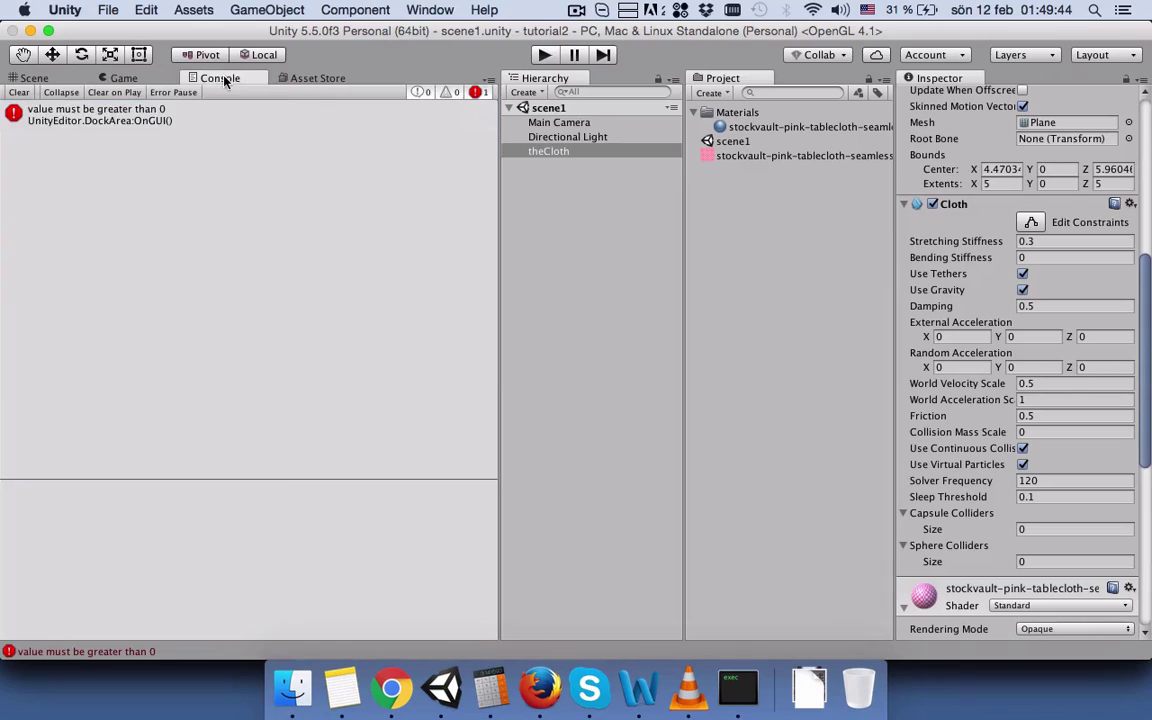
{"action": "left_click", "coordinate": [19, 92]}
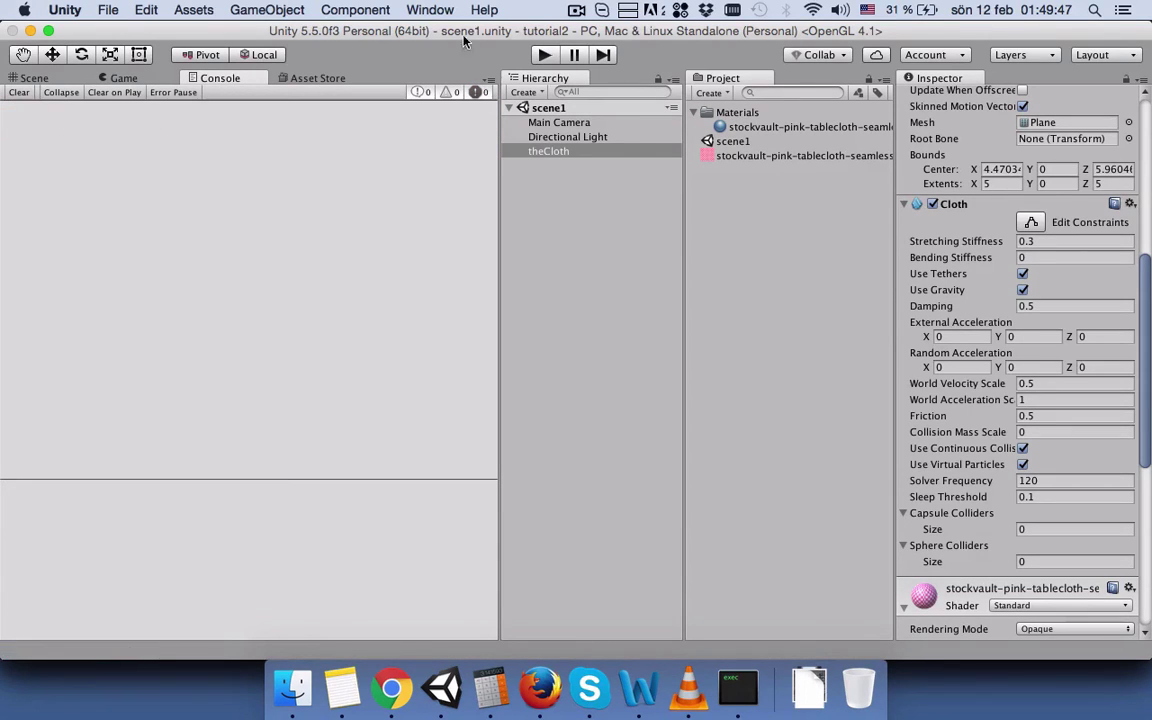
{"action": "left_click", "coordinate": [543, 56]}
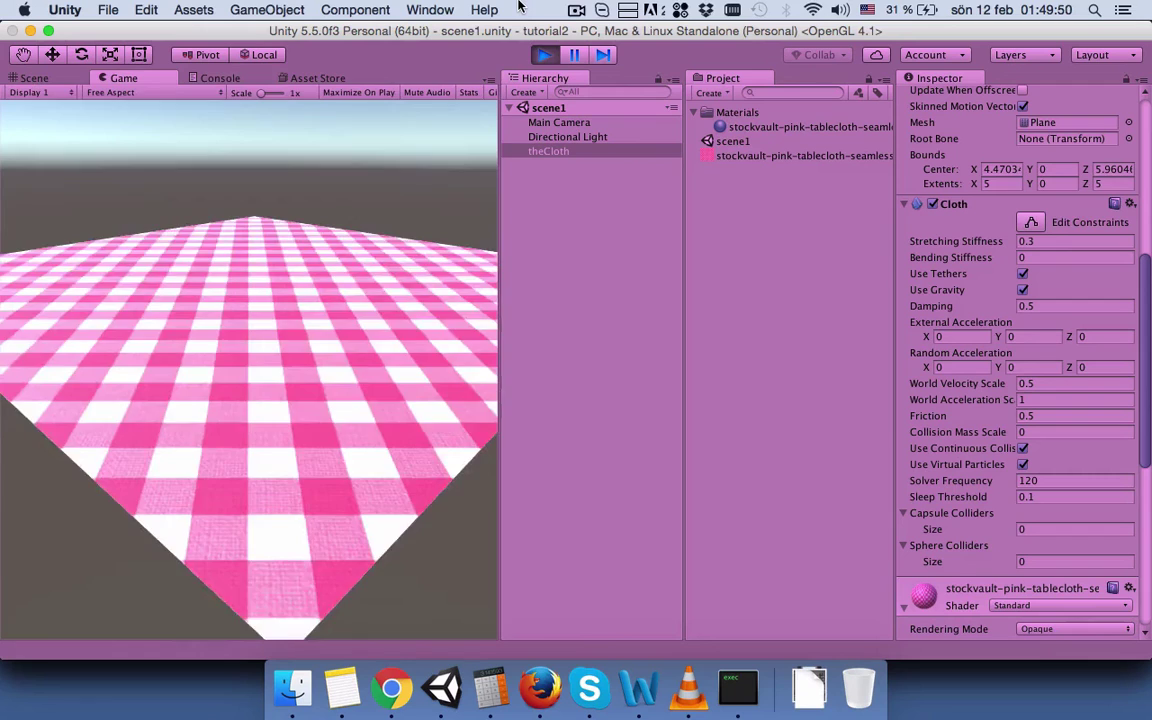